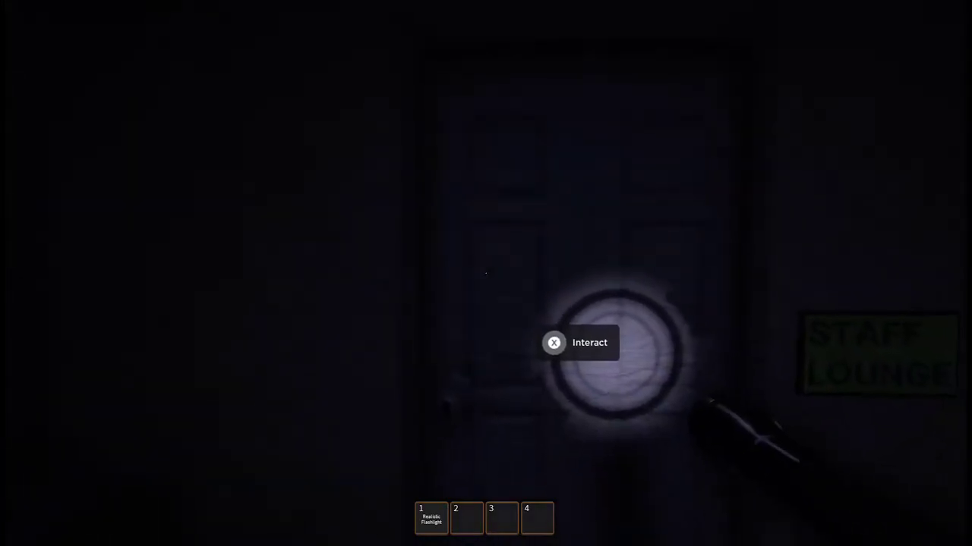
- Open the Staff Lounge door and walk into the green room up to the bucket
{"action": "left_click", "coordinate": [561, 345]}
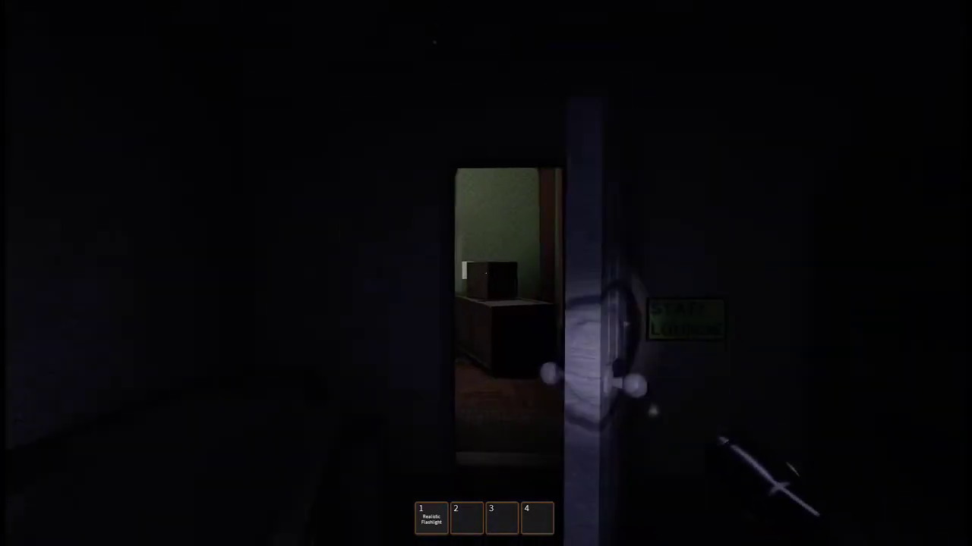
{"action": "key", "text": "w"}
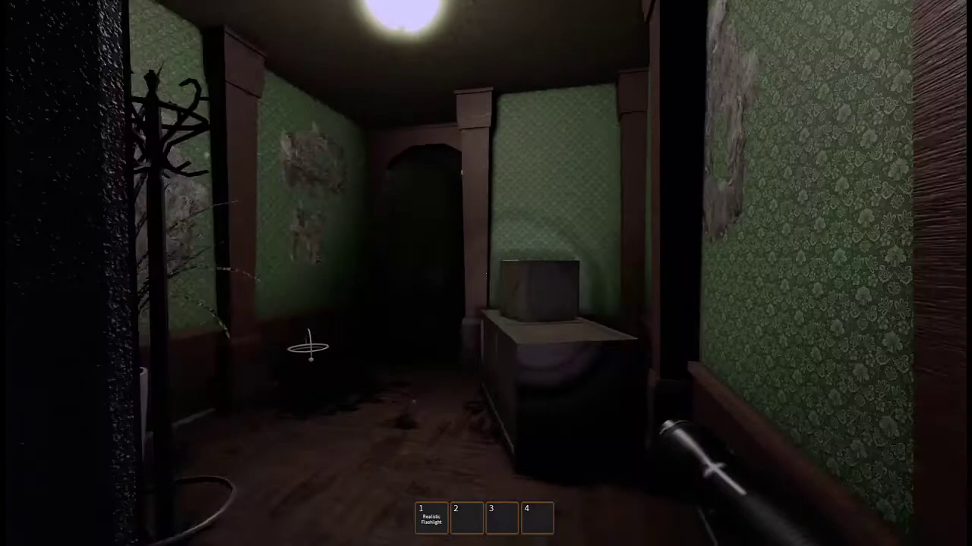
{"action": "key", "text": "w"}
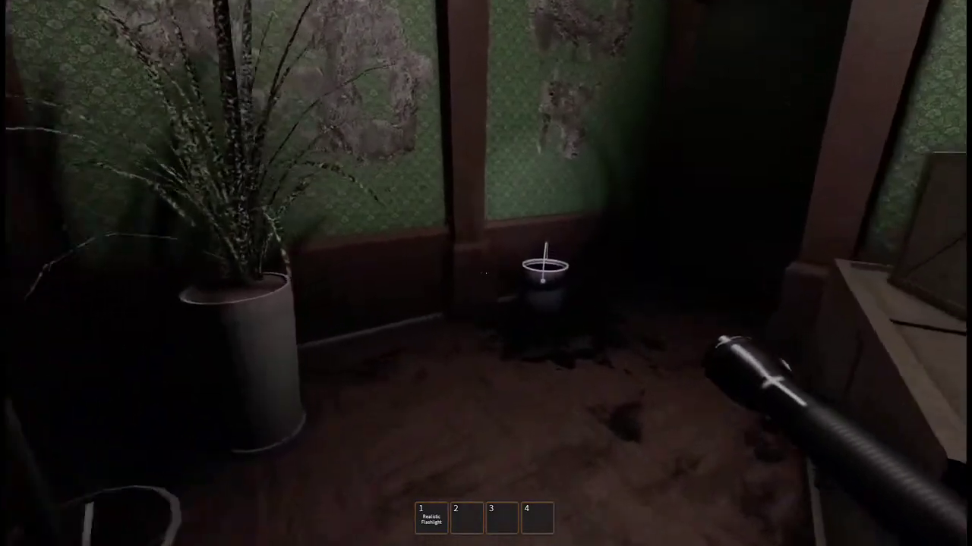
{"action": "key", "text": "w"}
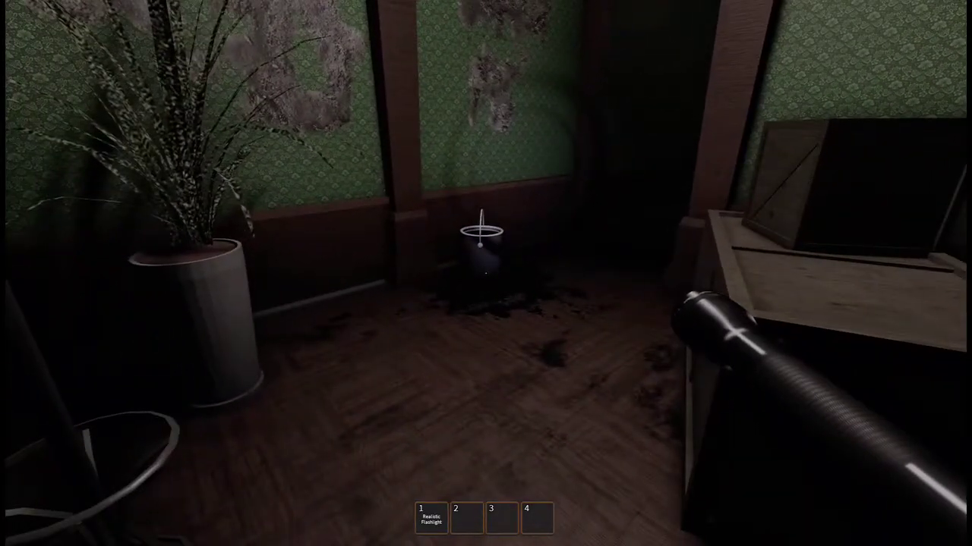
{"action": "key", "text": "w"}
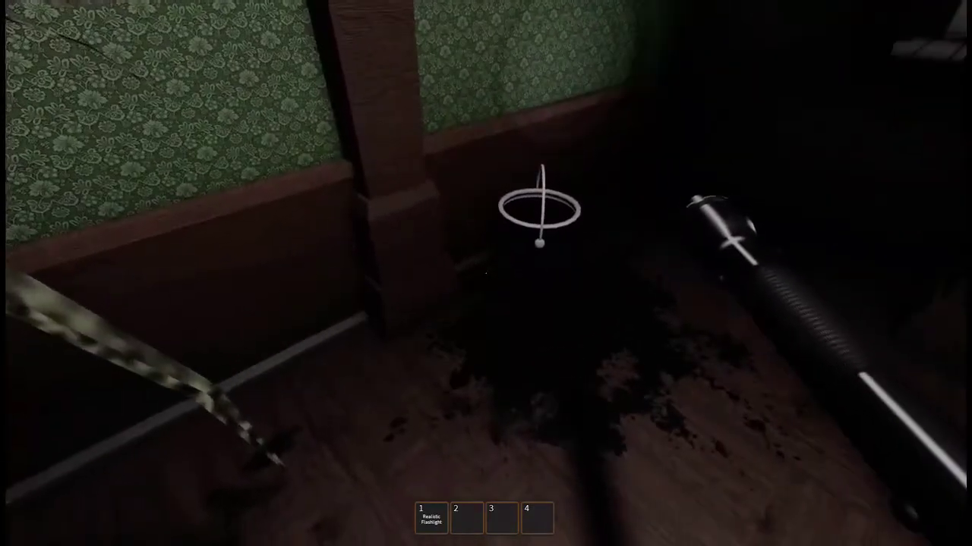
{"action": "key", "text": "w"}
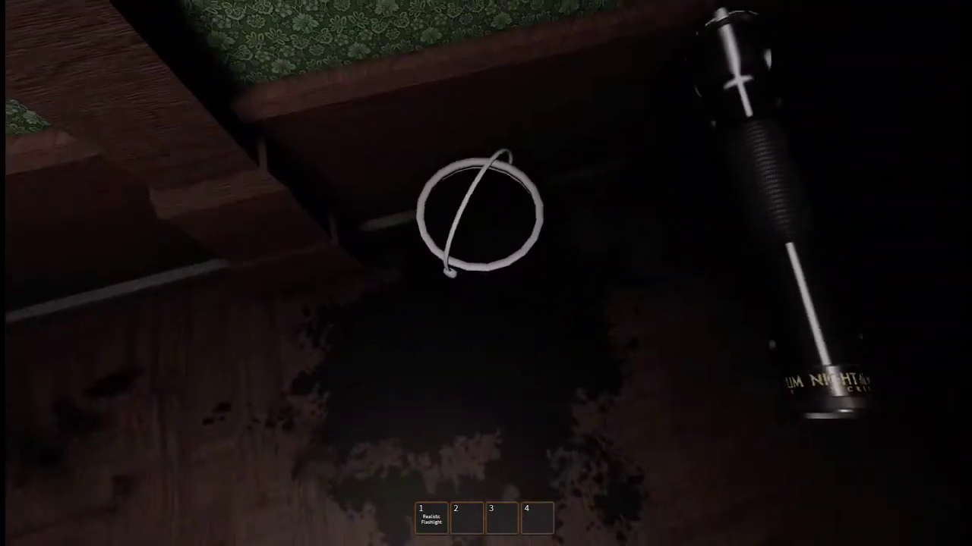
- Pass the light switch and armchair, then cross the dark room along the rug to the lit doorway
{"action": "left_click_drag", "start_coordinate": [485, 274], "coordinate": [683, 152]}
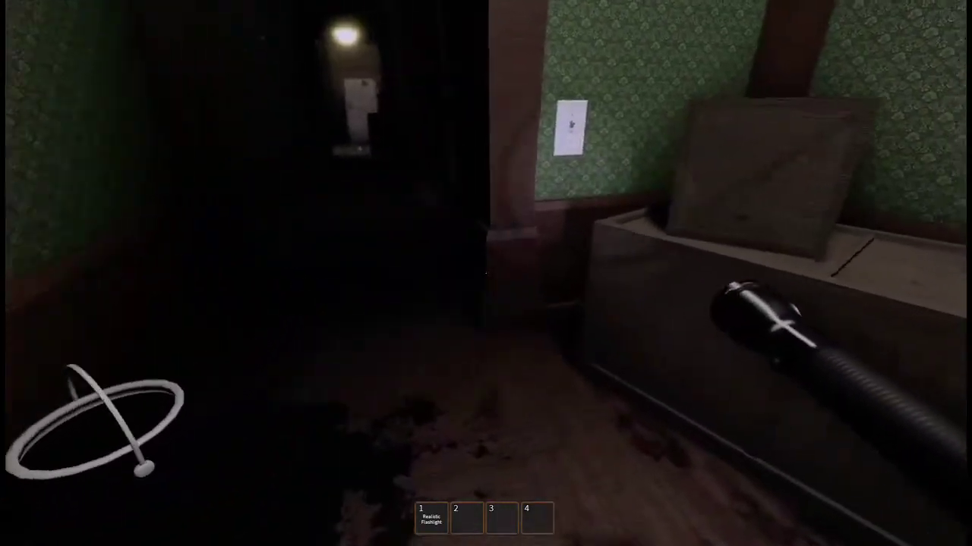
{"action": "key", "text": "w"}
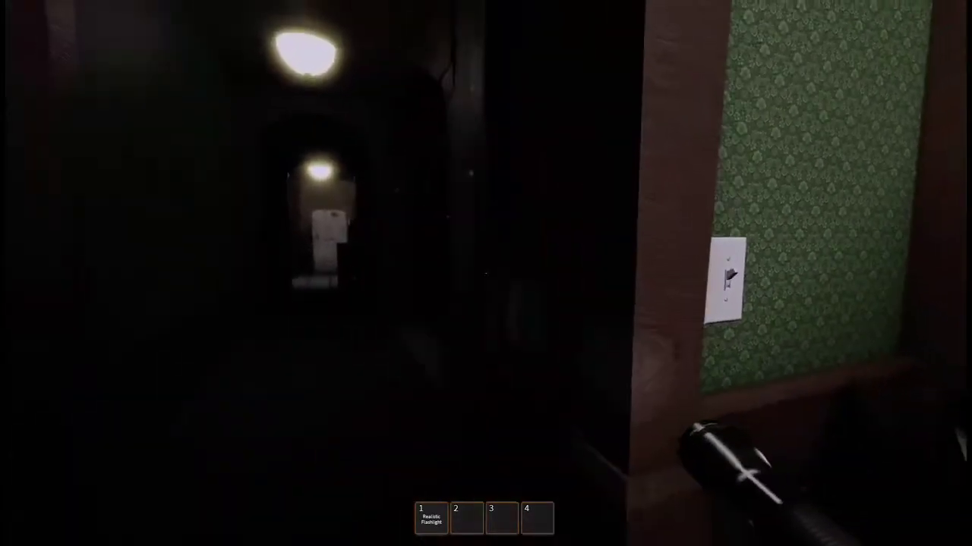
{"action": "key", "text": "d"}
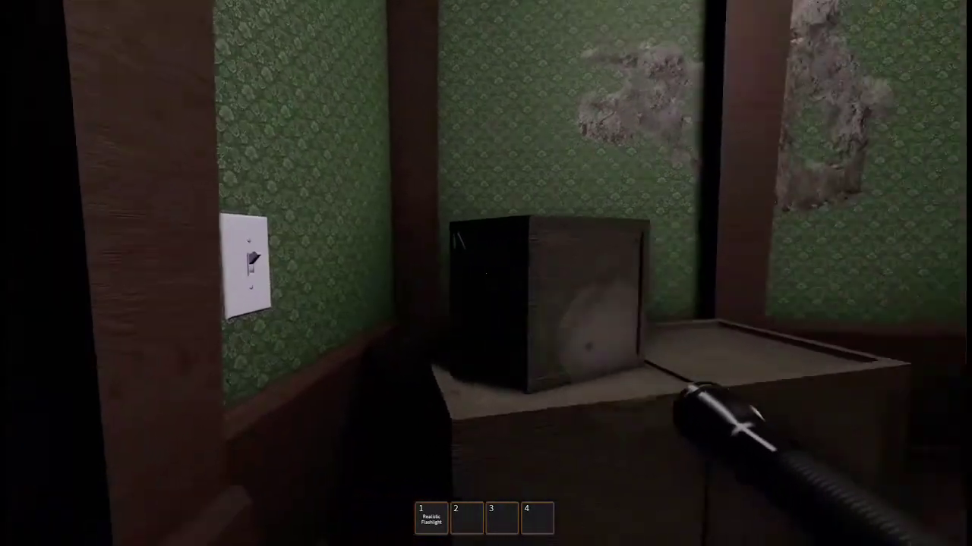
{"action": "left_click_drag", "start_coordinate": [485, 273], "coordinate": [228, 273]}
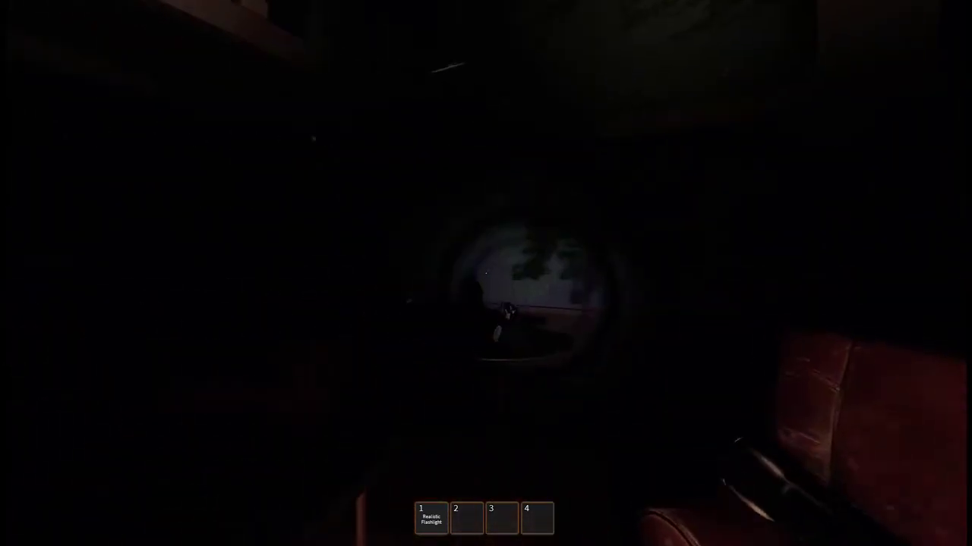
{"action": "key", "text": "a"}
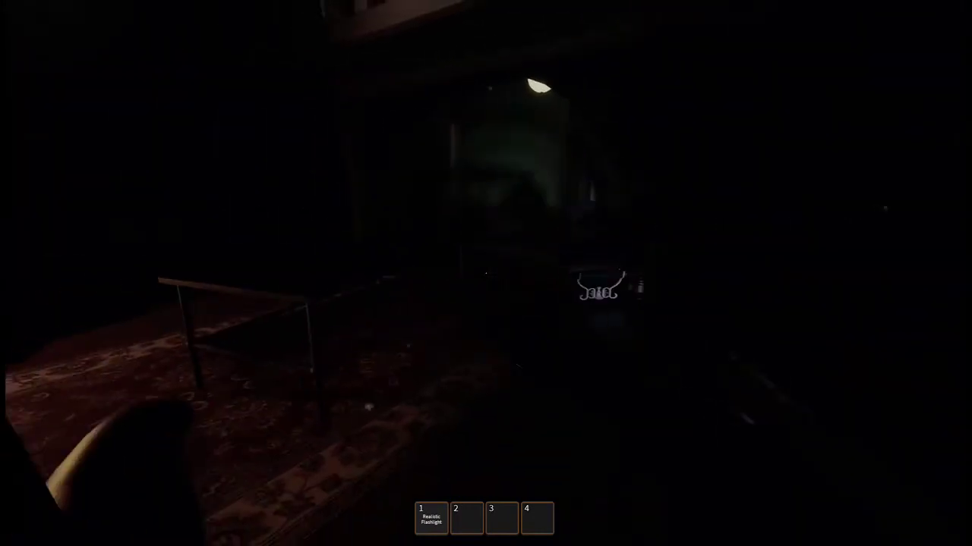
{"action": "key", "text": "w"}
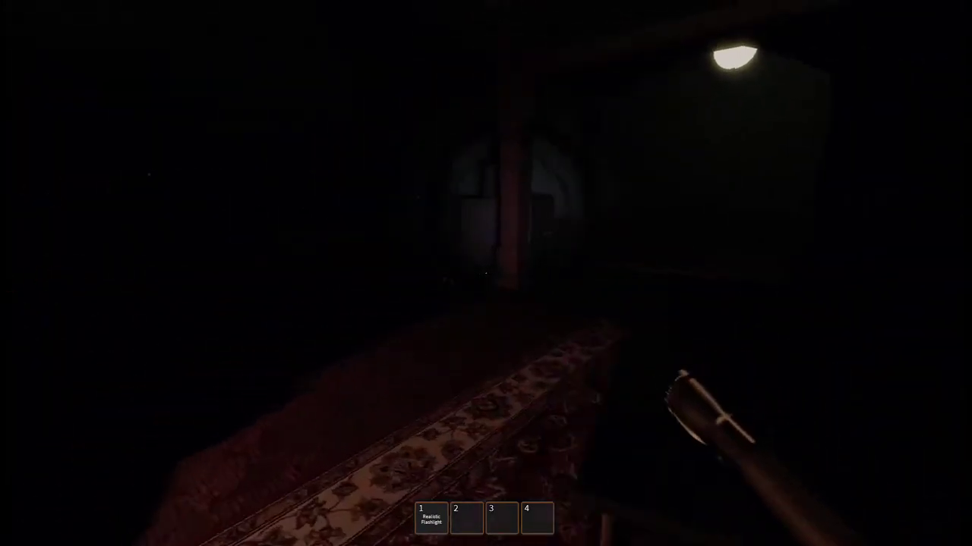
{"action": "key", "text": "w"}
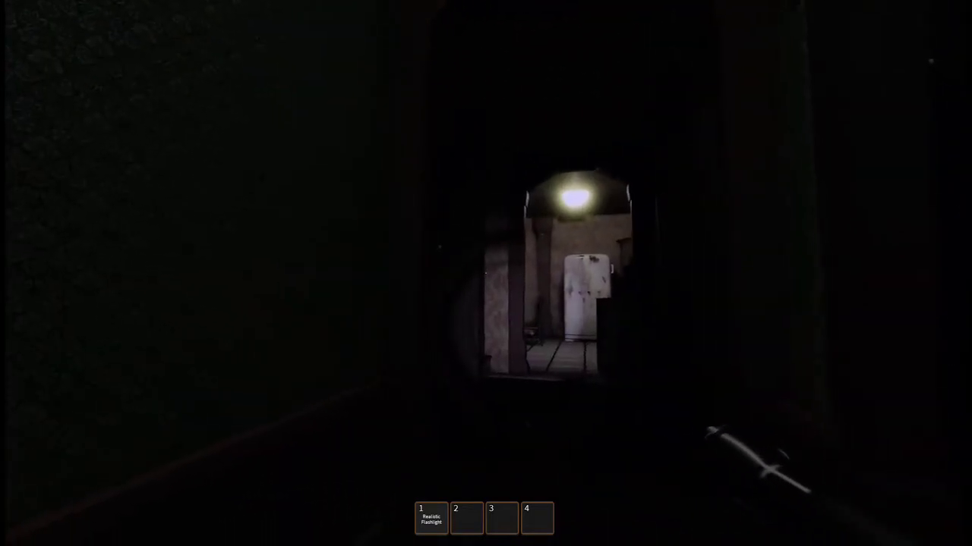
- Walk the corridor into the kitchen, past the fridge, stove and wine rack, to the dining table
{"action": "key", "text": "w"}
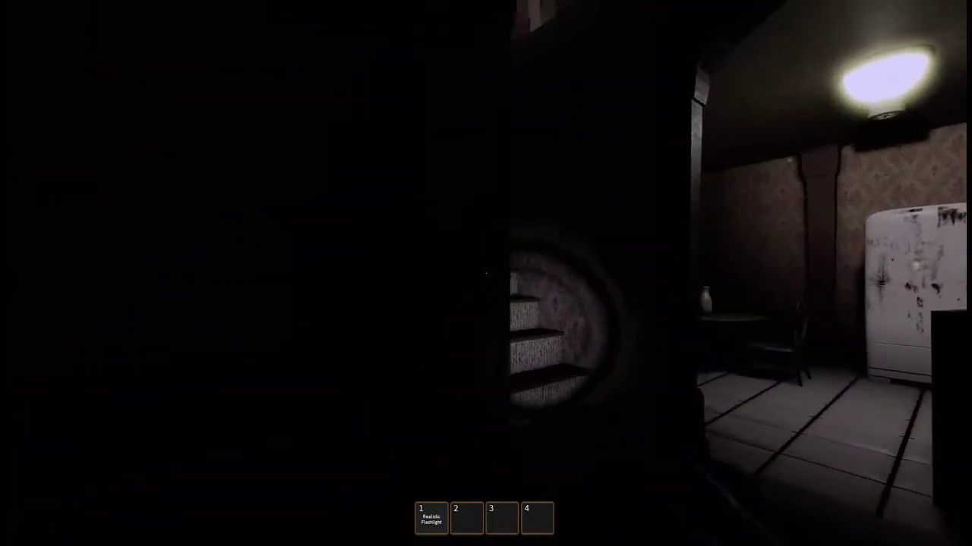
{"action": "key", "text": "w"}
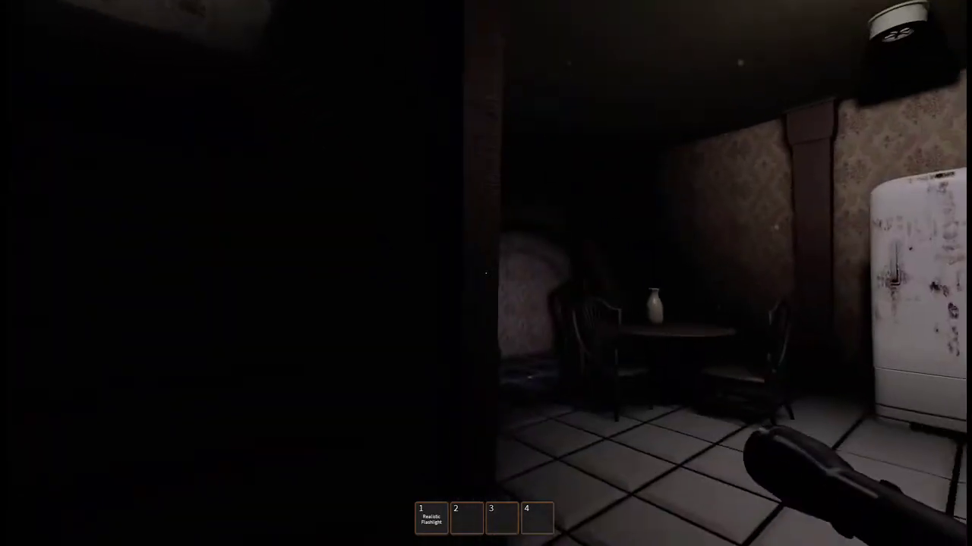
{"action": "key", "text": "w"}
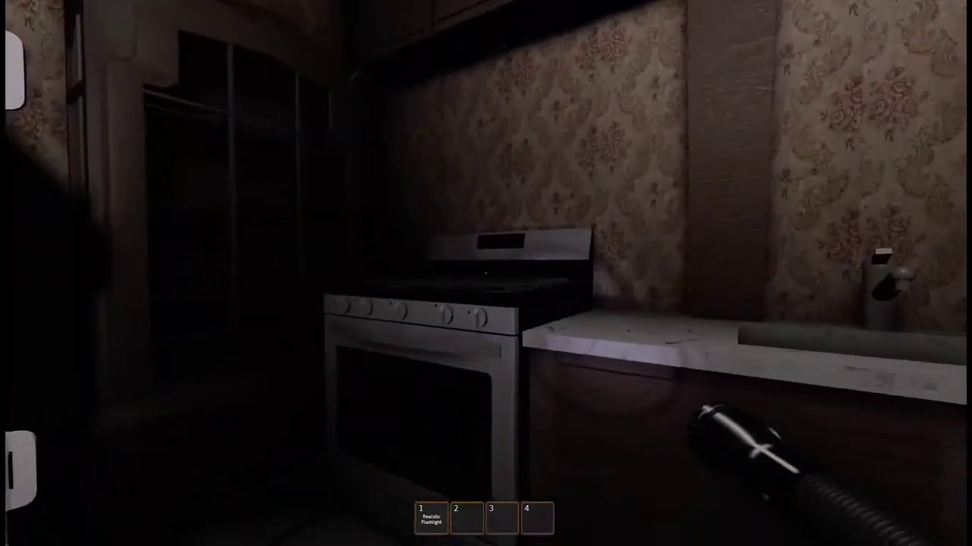
{"action": "key", "text": "w"}
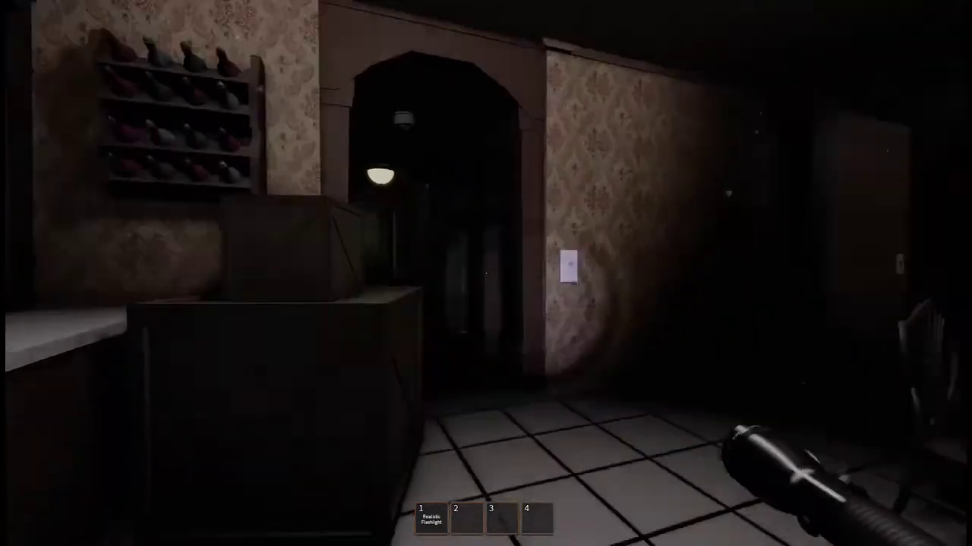
{"action": "key", "text": "w"}
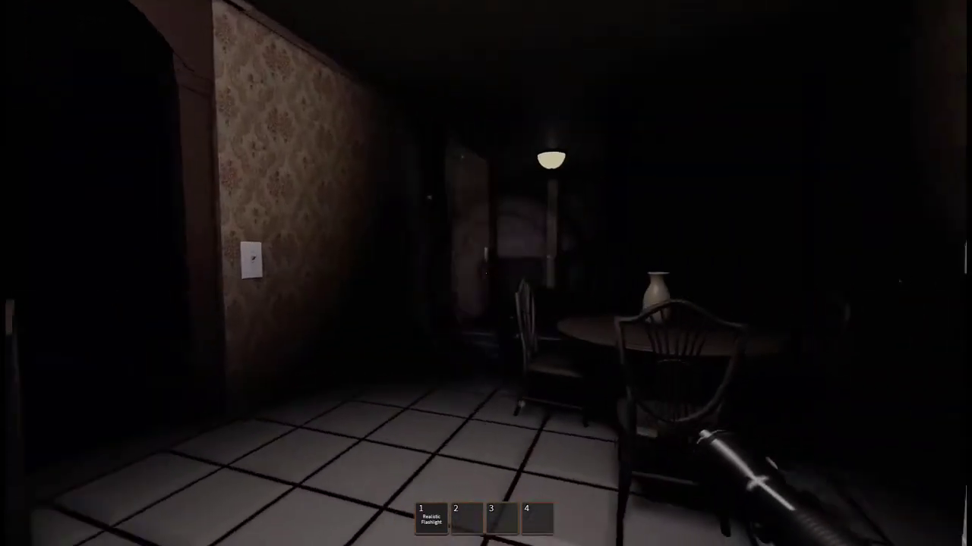
{"action": "key", "text": "w"}
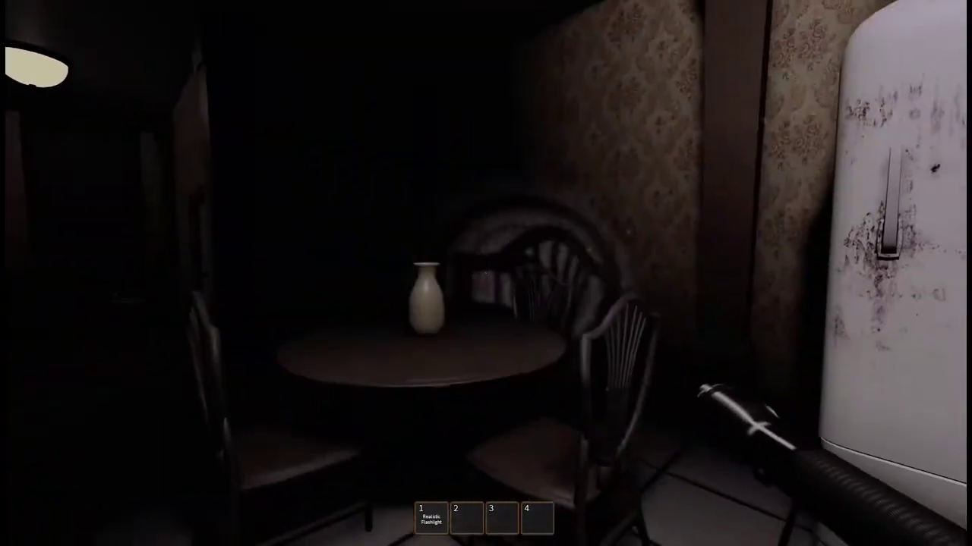
- Go down the hallway, turn from the locked door, and walk up to the next door
{"action": "key", "text": "w"}
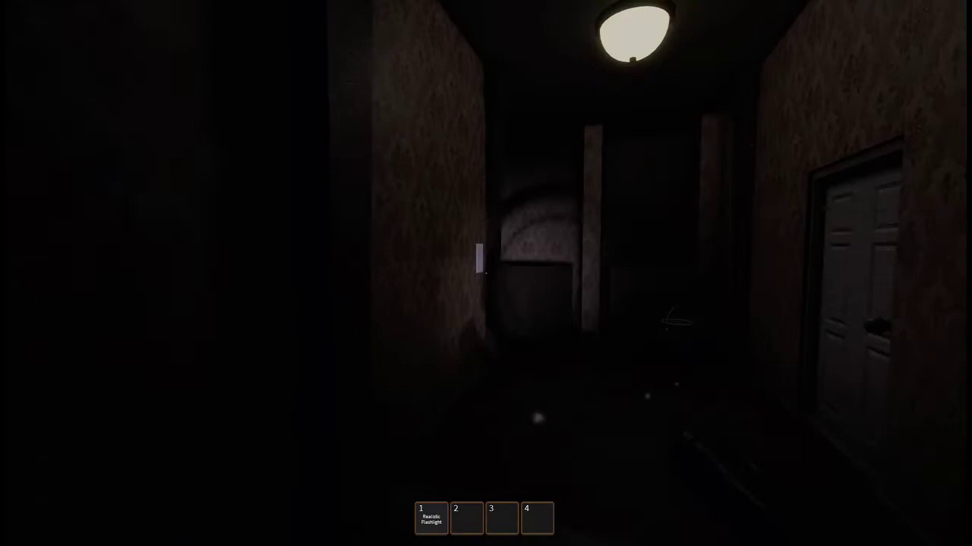
{"action": "key", "text": "w"}
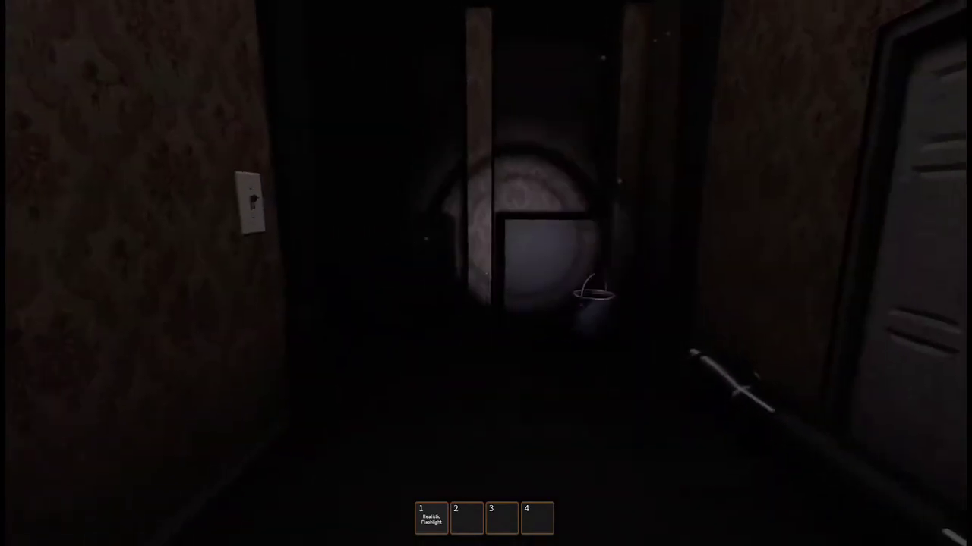
{"action": "key", "text": "w"}
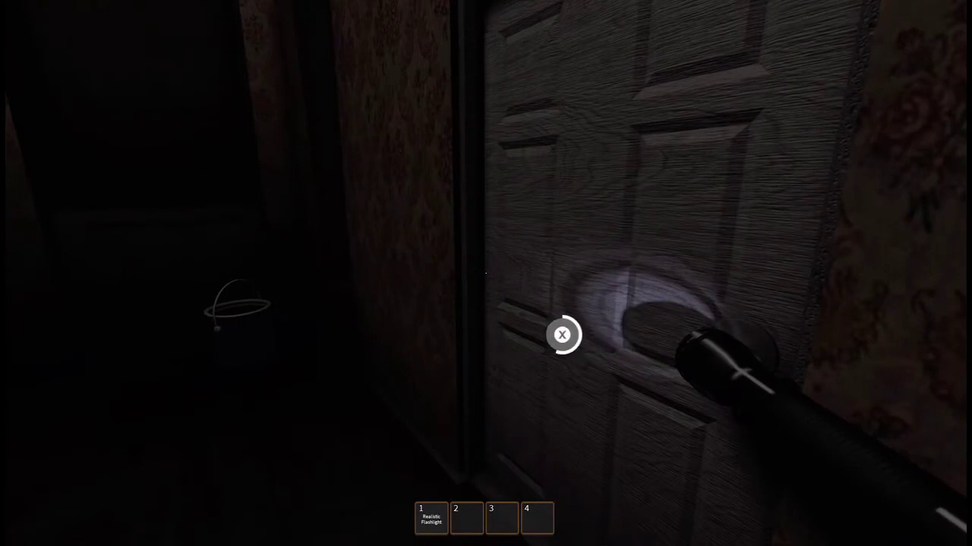
{"action": "key", "text": "w"}
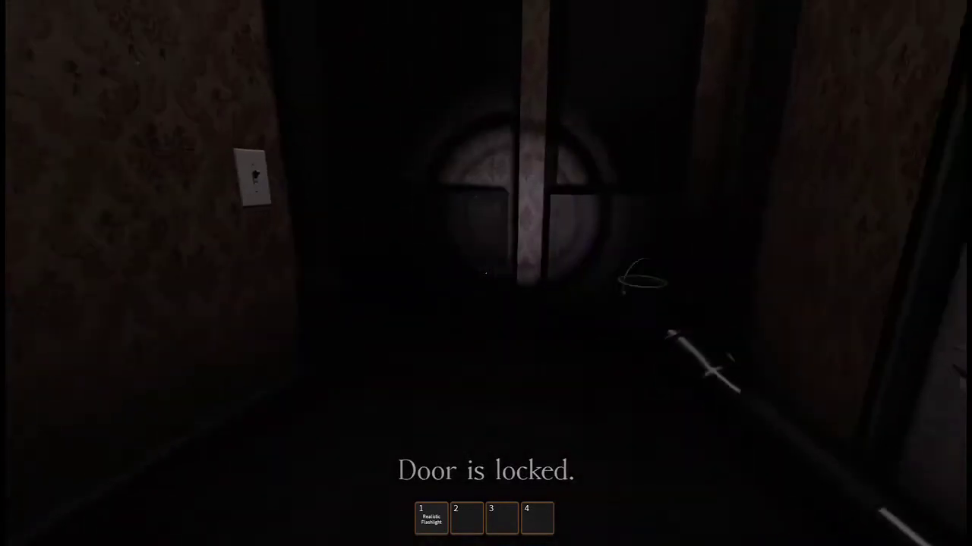
{"action": "key", "text": "w"}
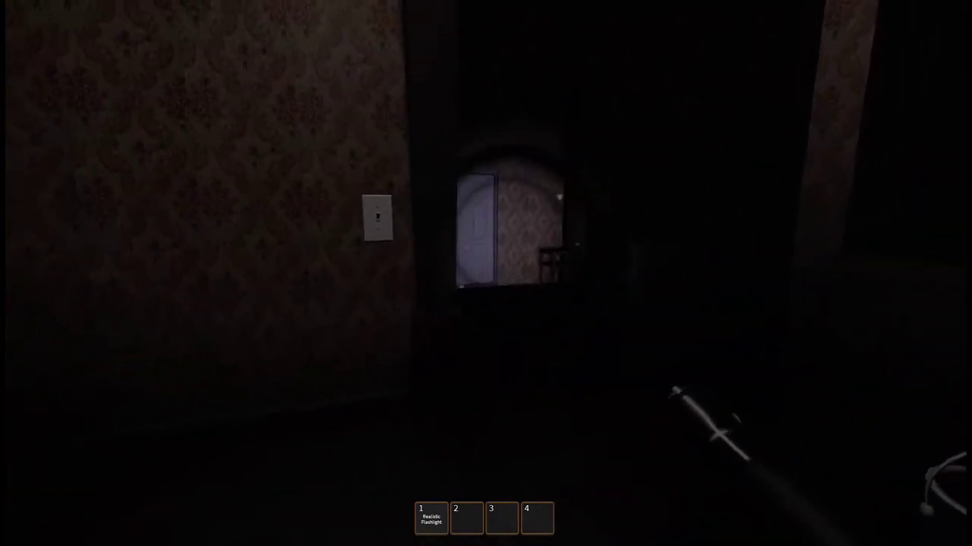
{"action": "key", "text": "w"}
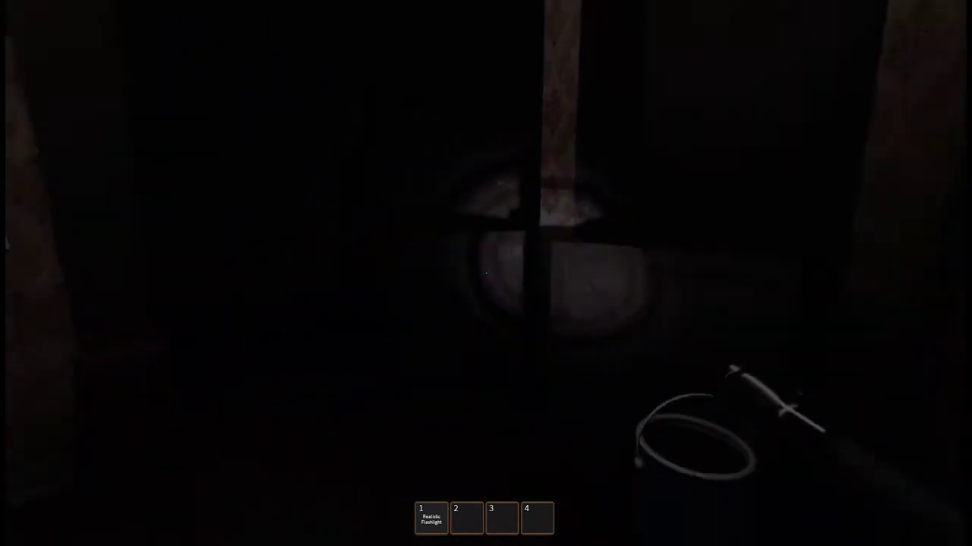
{"action": "key", "text": "w"}
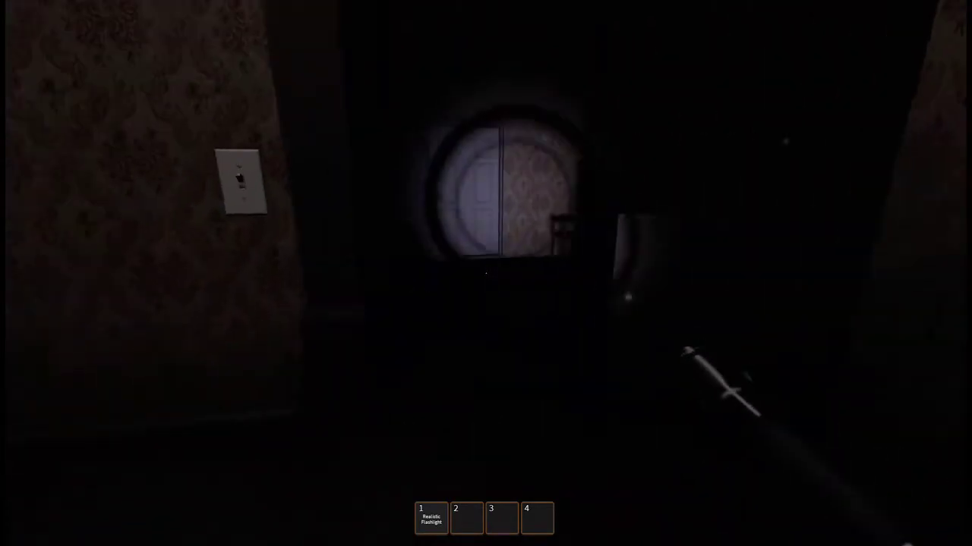
{"action": "key", "text": "w"}
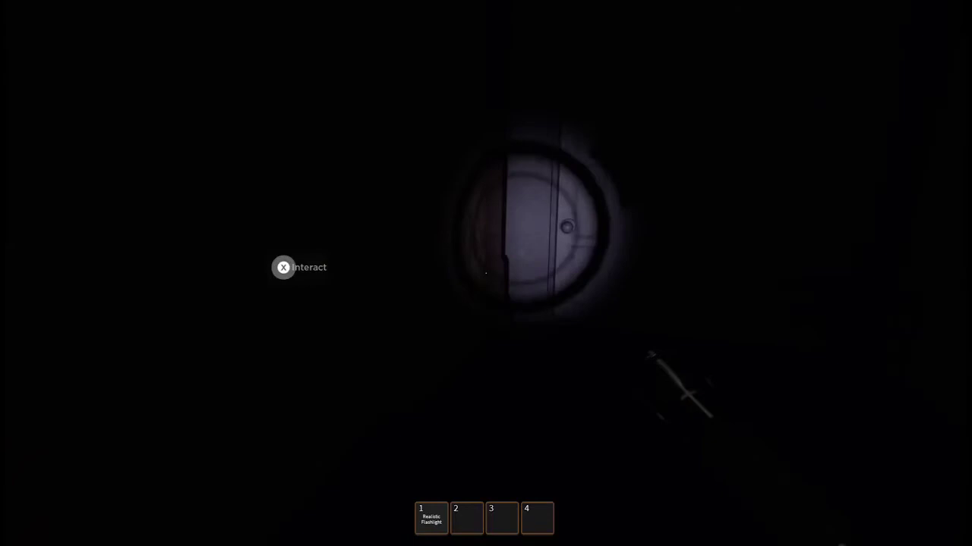
- Open and enter the bathroom, find the next door locked, and head toward another hallway door
{"action": "key", "text": "e"}
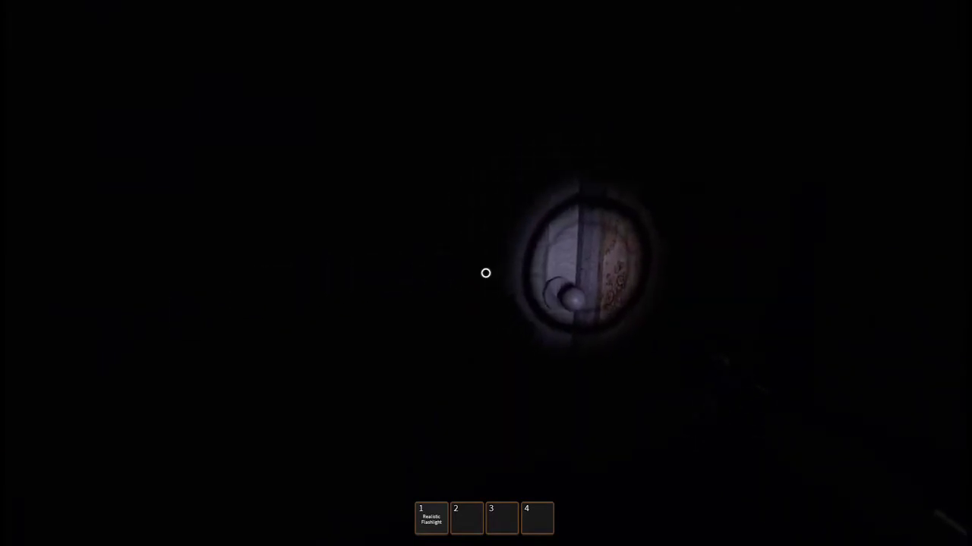
{"action": "key", "text": "w"}
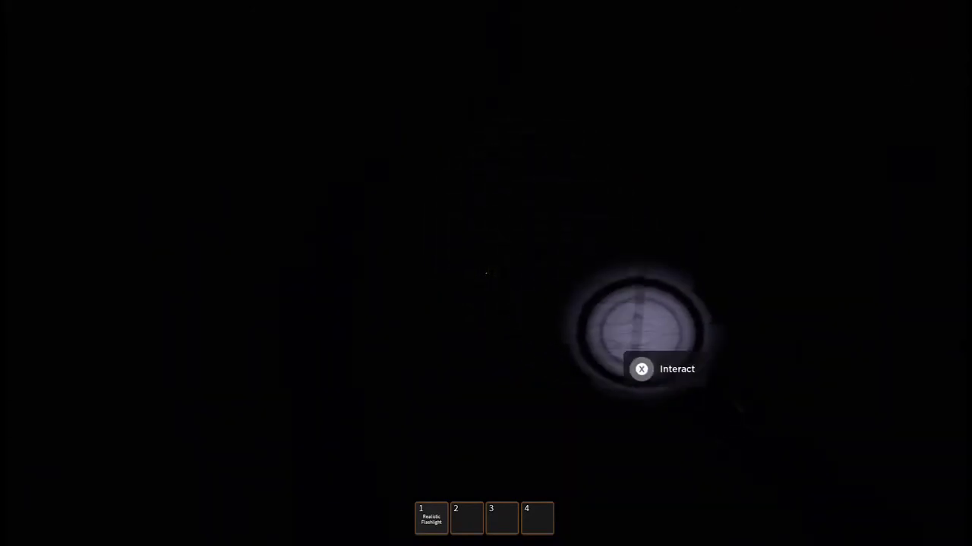
{"action": "key", "text": "e"}
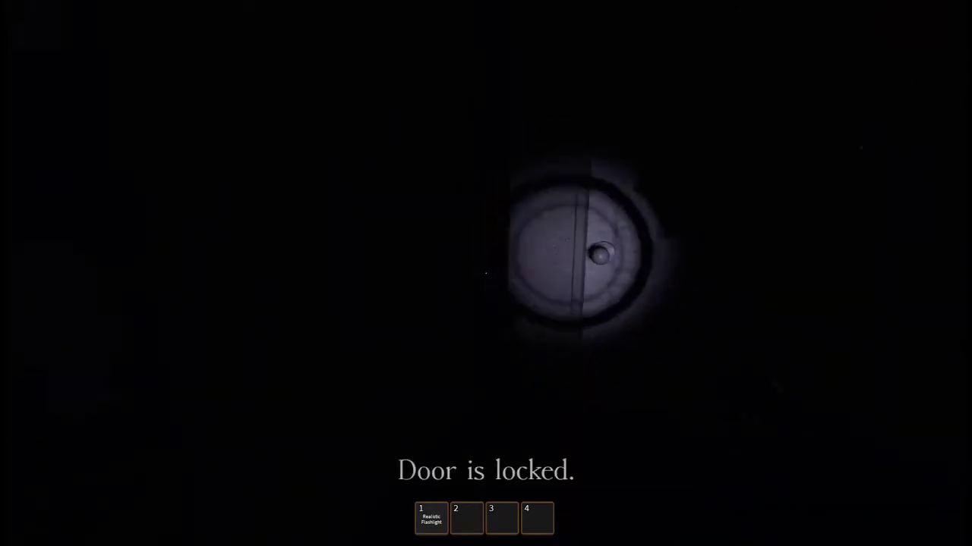
{"action": "key", "text": "w"}
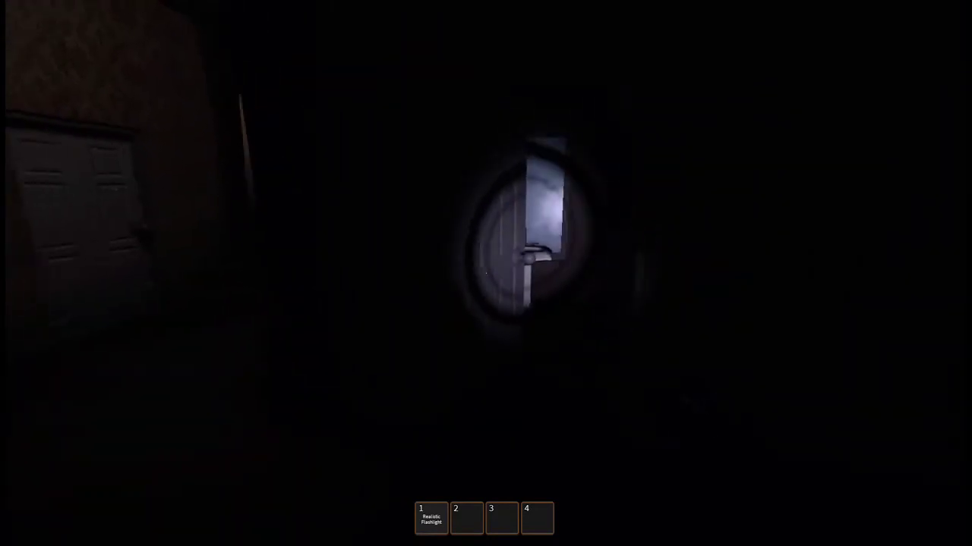
{"action": "key", "text": "w"}
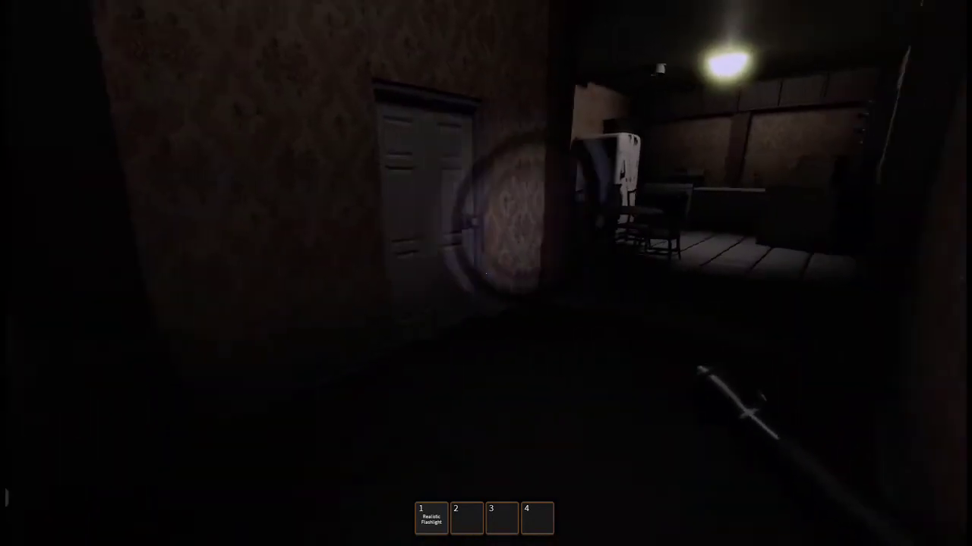
- Walk through the kitchen past the stove and sink to the doorway by the crates
{"action": "key", "text": "w"}
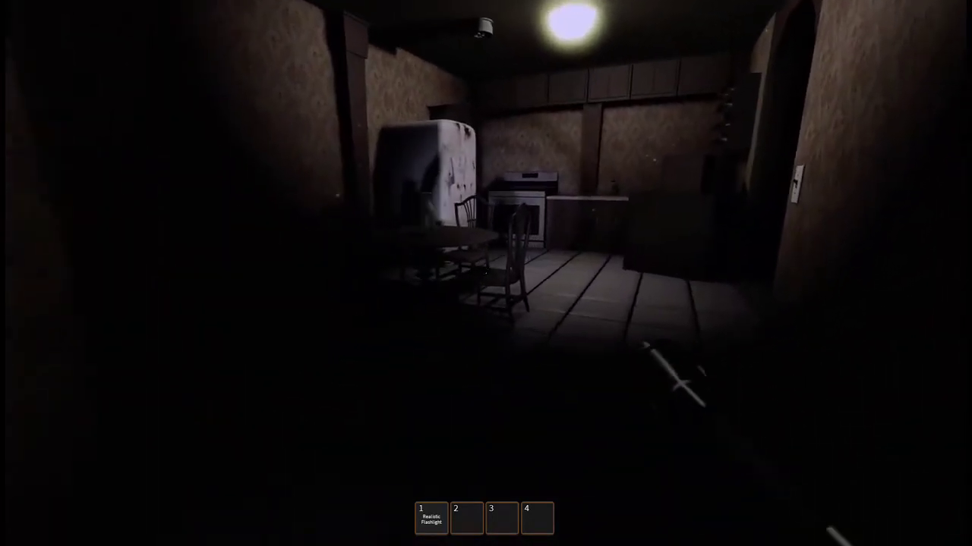
{"action": "key", "text": "w"}
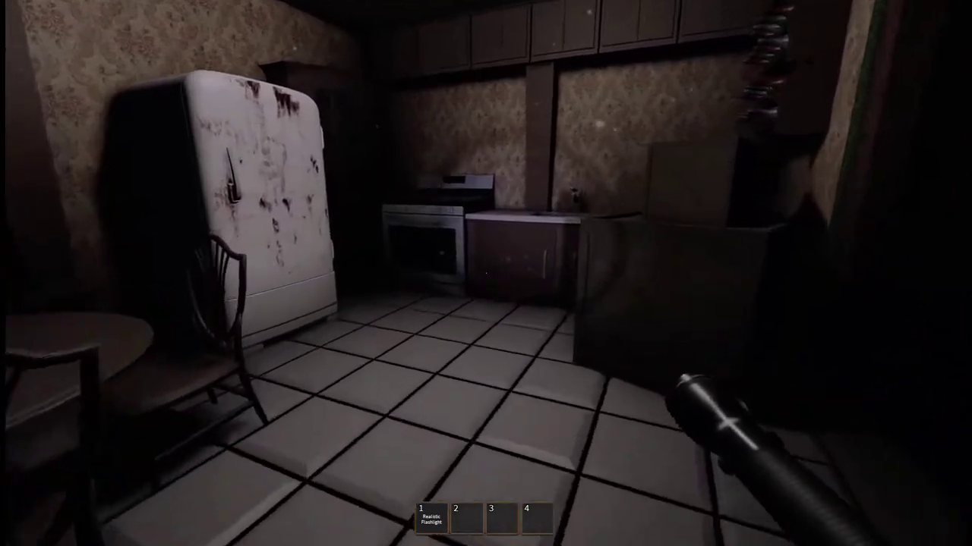
{"action": "key", "text": "w"}
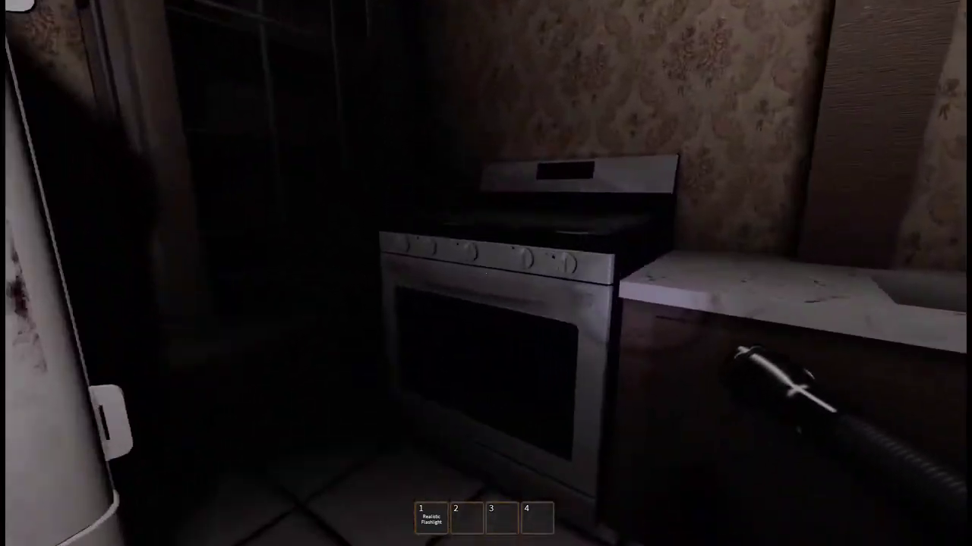
{"action": "key", "text": "w"}
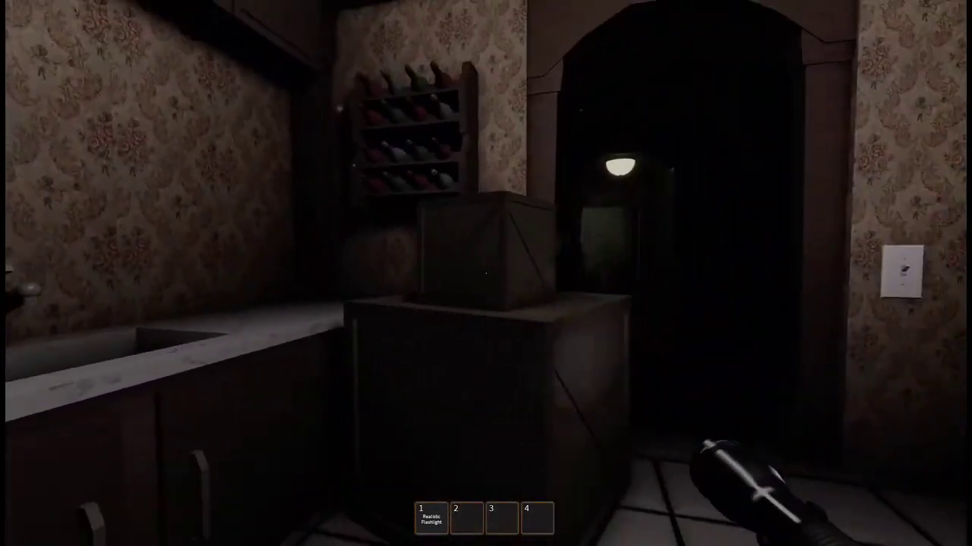
{"action": "key", "text": "w"}
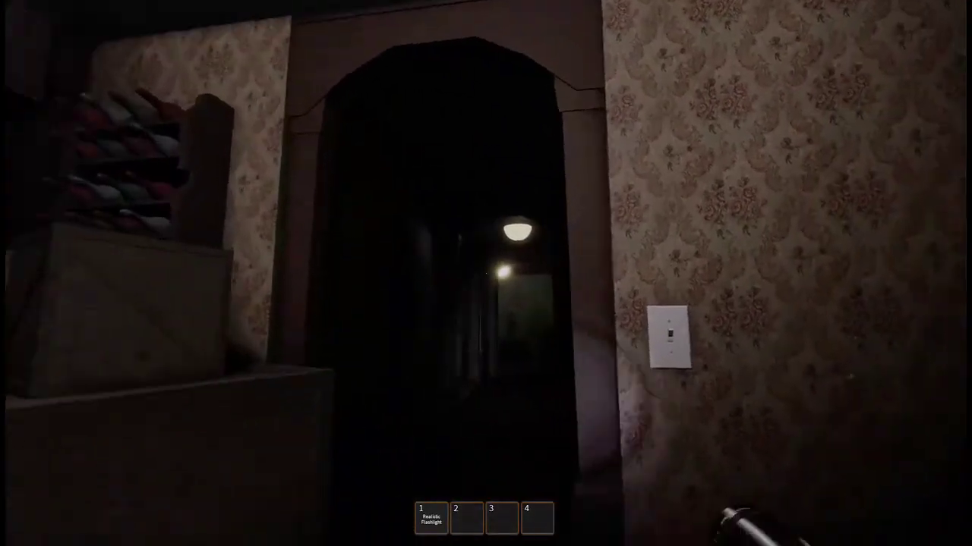
{"action": "key", "text": "w"}
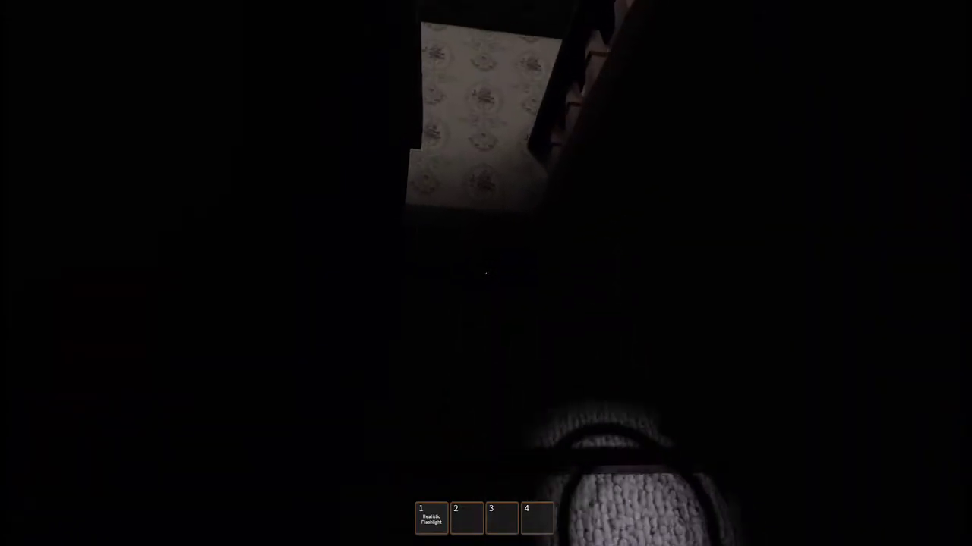
- Explore the upstairs landing, walking the balcony past the candles toward the bench and bookshelf
{"action": "key", "text": "w"}
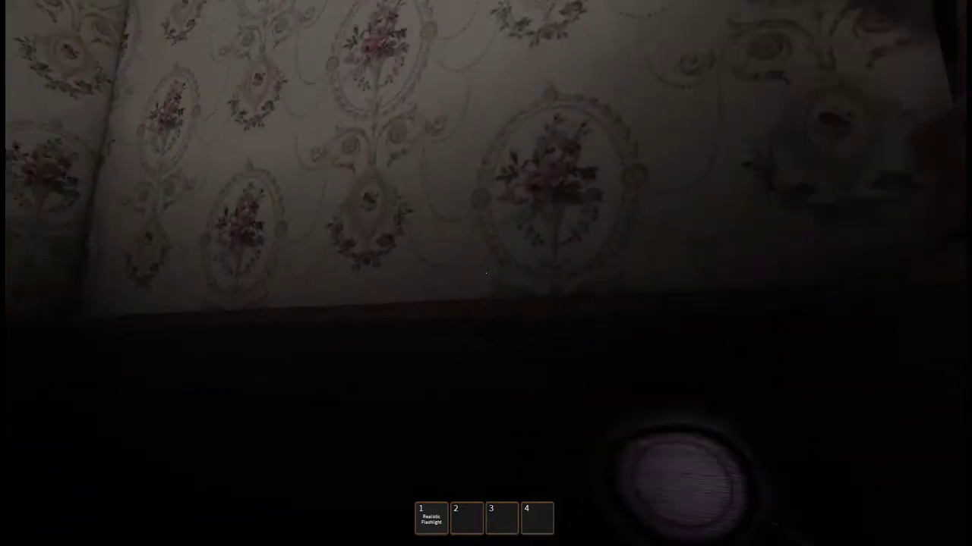
{"action": "key", "text": "w"}
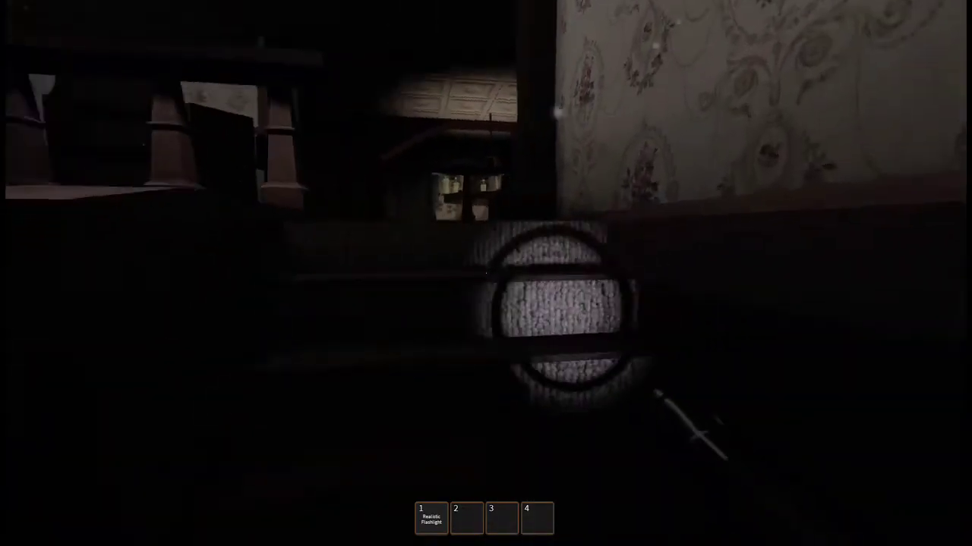
{"action": "key", "text": "w"}
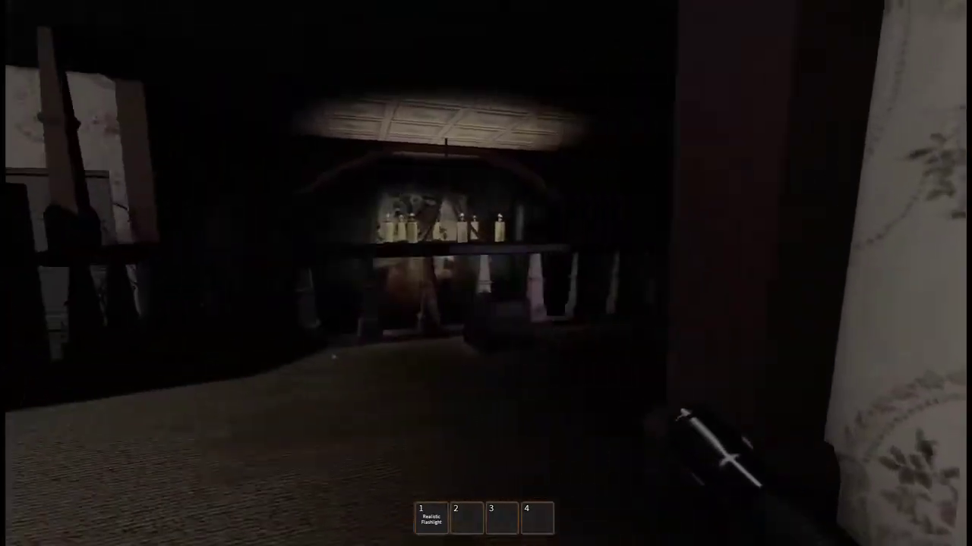
{"action": "key", "text": "w"}
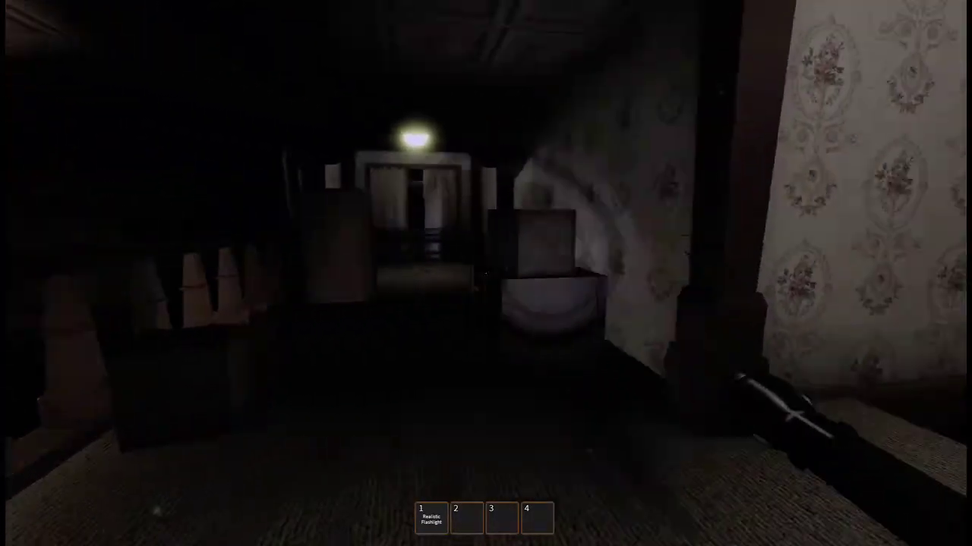
{"action": "key", "text": "w"}
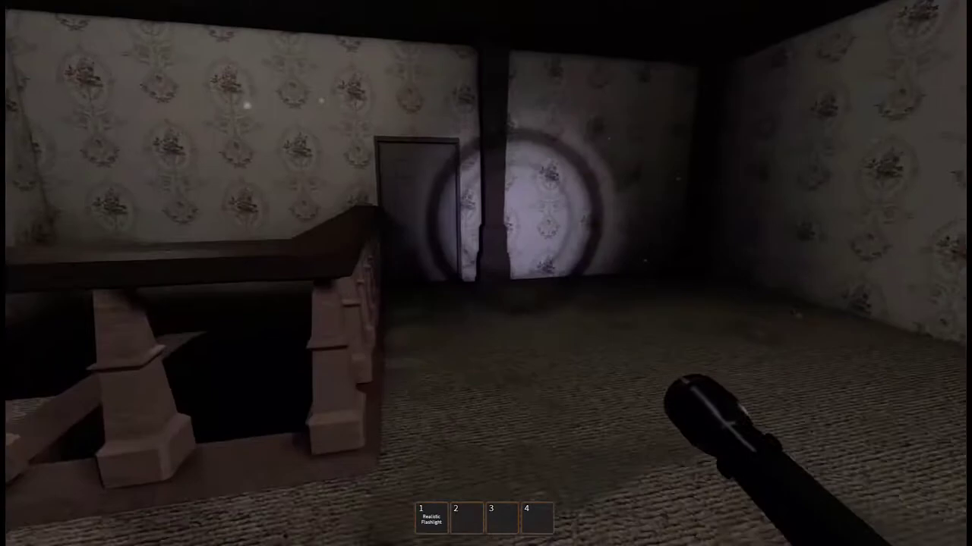
{"action": "key", "text": "w"}
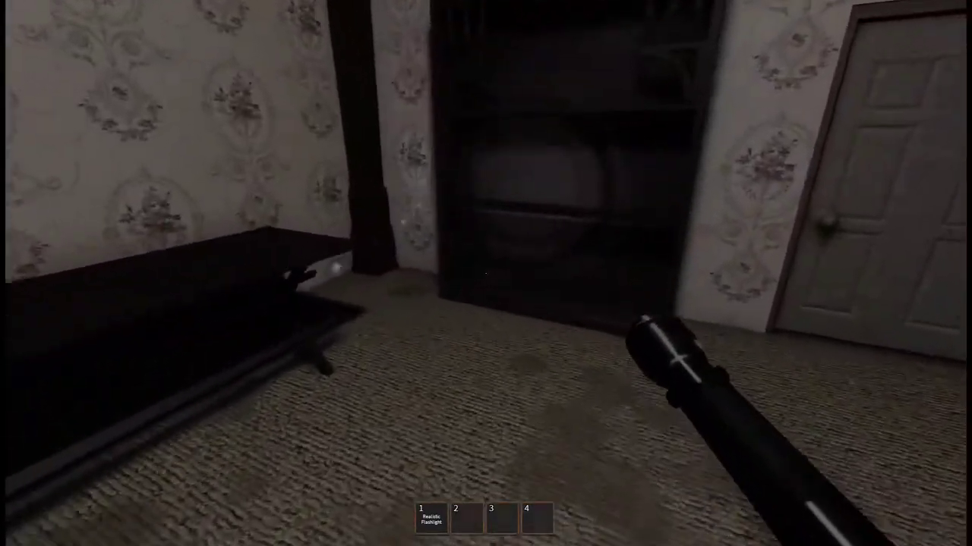
- Take out the flashlight and search the room with the curtained bed
{"action": "key", "text": "a"}
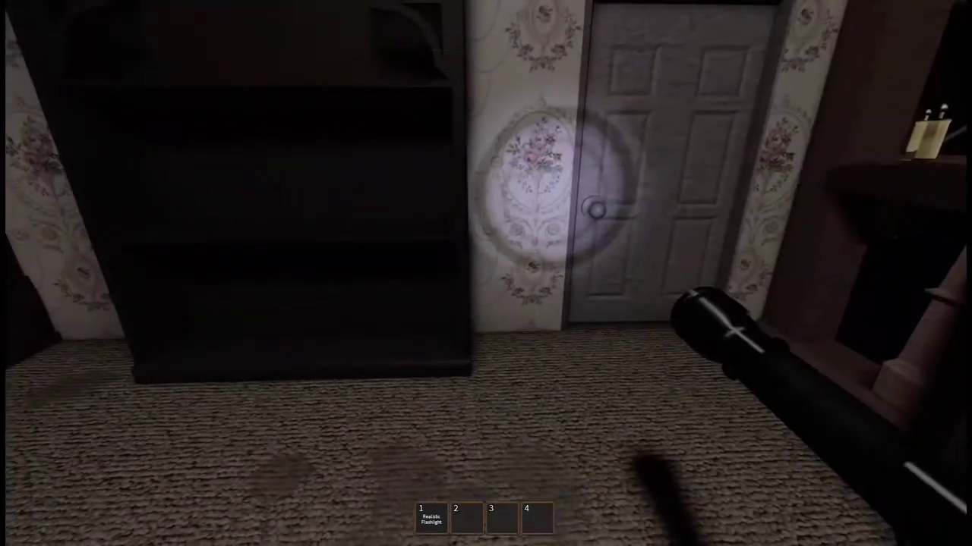
{"action": "key", "text": "w"}
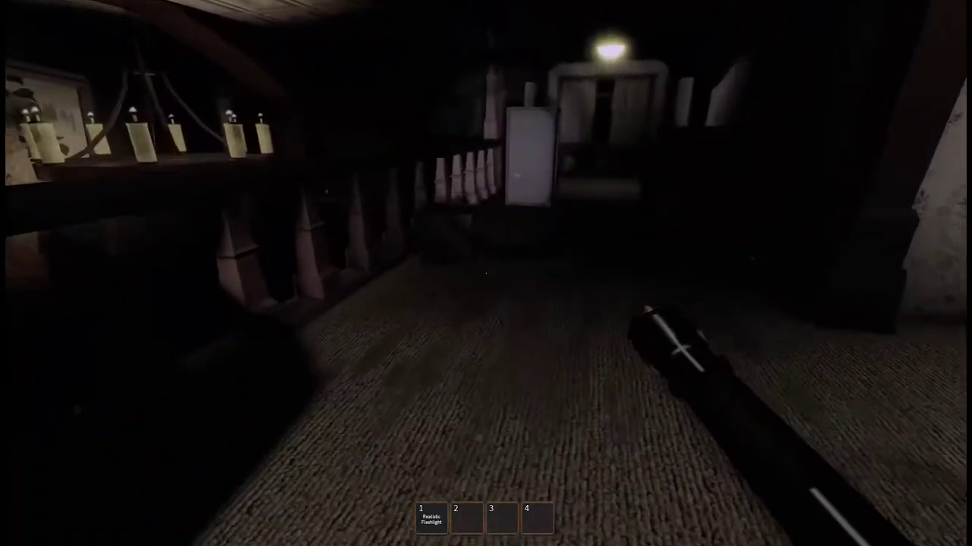
{"action": "key", "text": "w"}
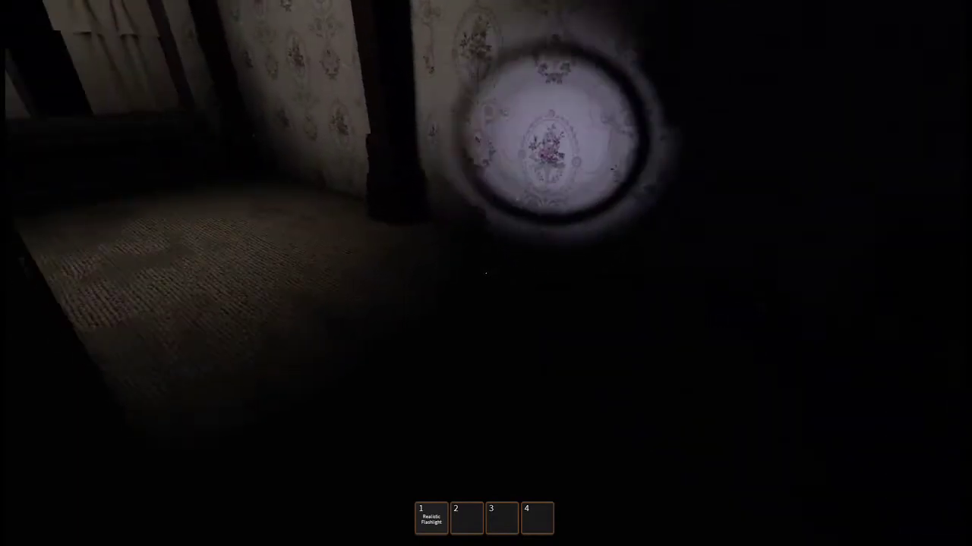
{"action": "key", "text": "1"}
{"action": "key", "text": "w"}
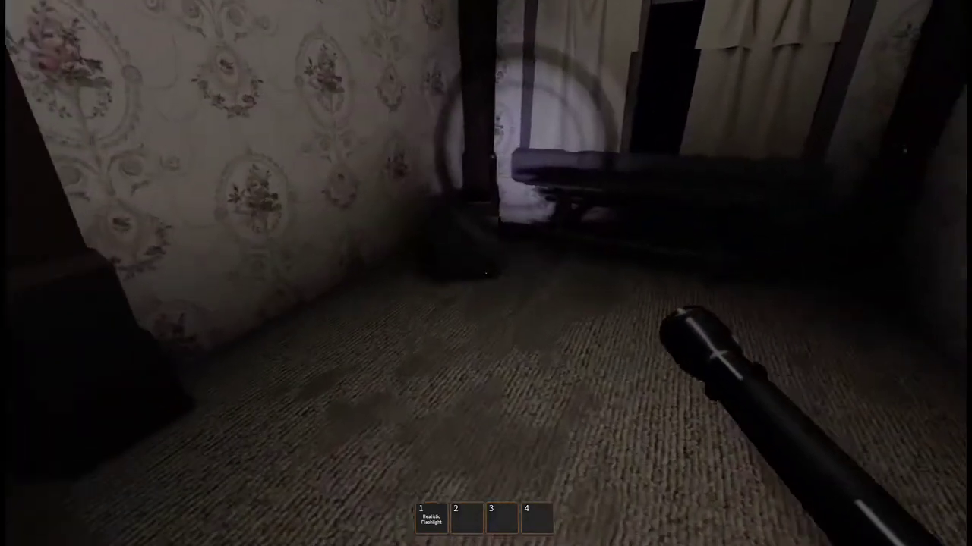
{"action": "key", "text": "w"}
{"action": "key", "text": "w"}
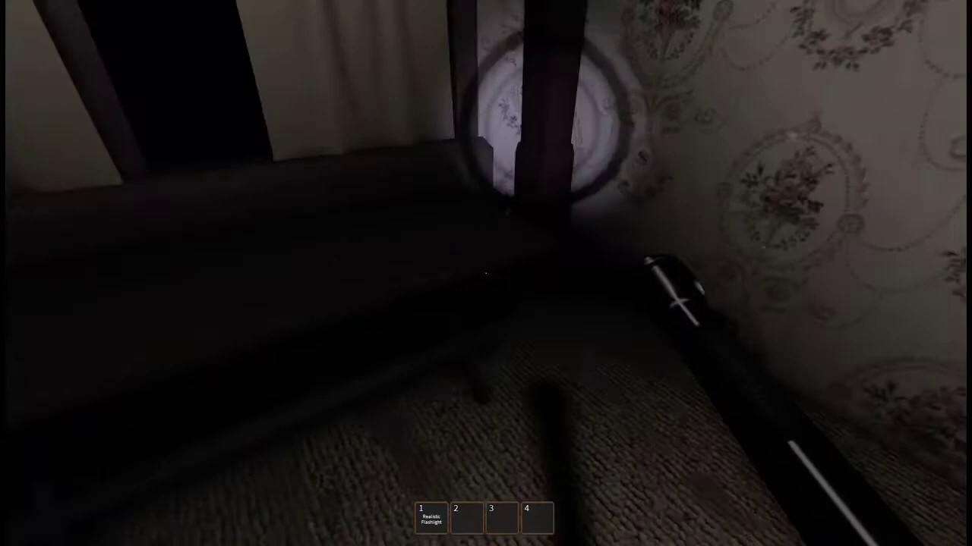
{"action": "key", "text": "w"}
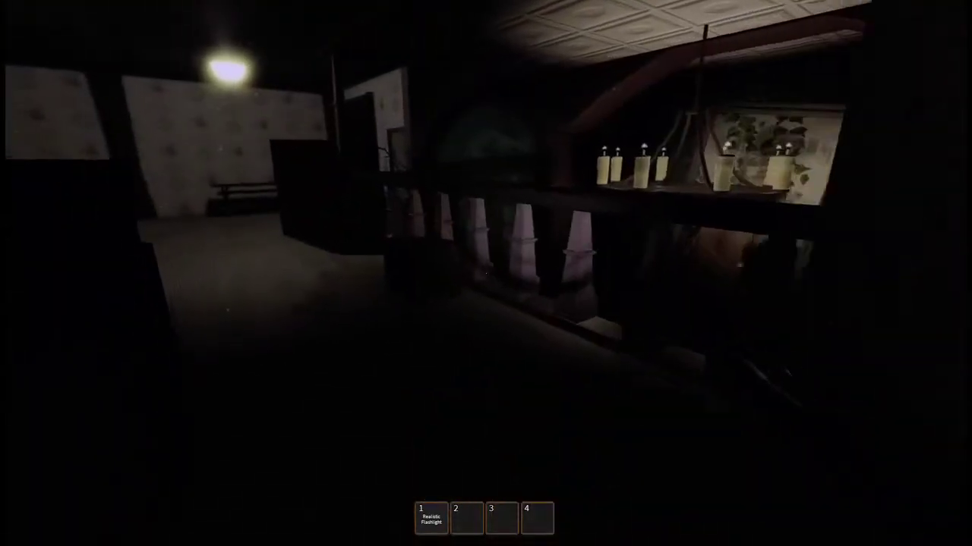
- Walk past the bench, dark cabinet and leaning door to face the balustrade doorway
{"action": "key", "text": "w"}
{"action": "key", "text": "w"}
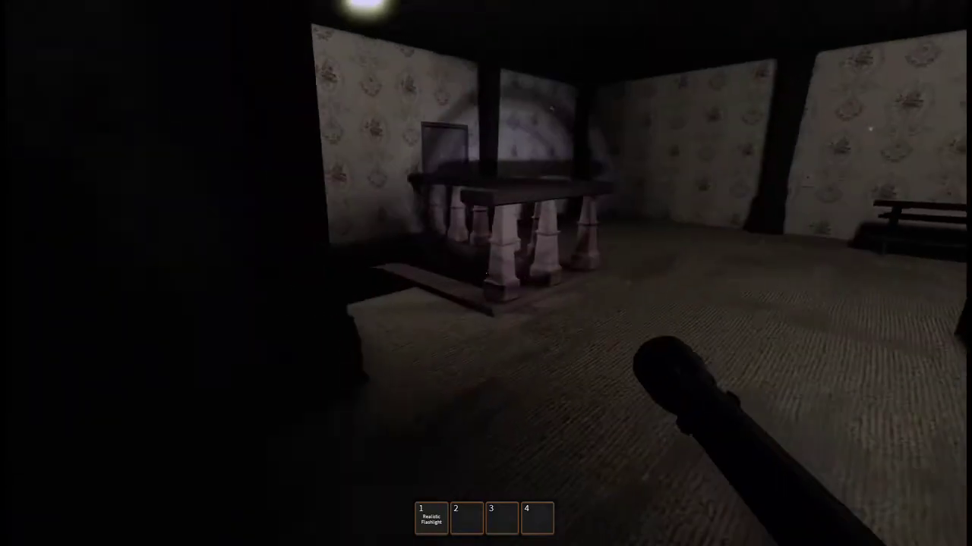
{"action": "key", "text": "w"}
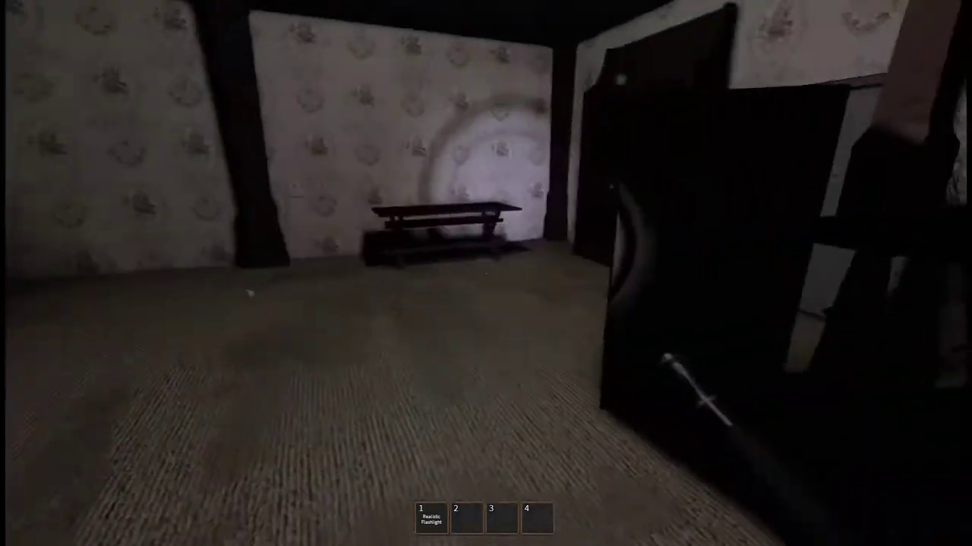
{"action": "key", "text": "w"}
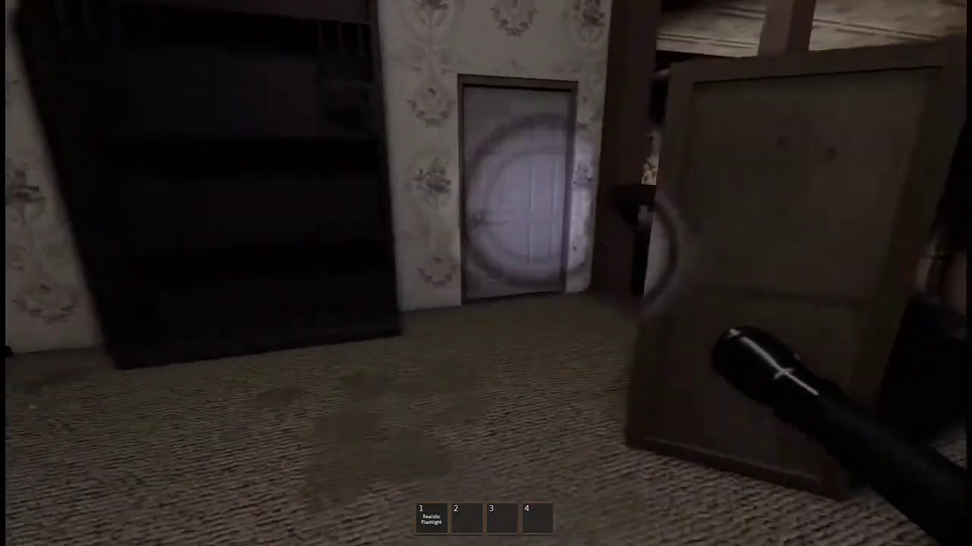
{"action": "key", "text": "w"}
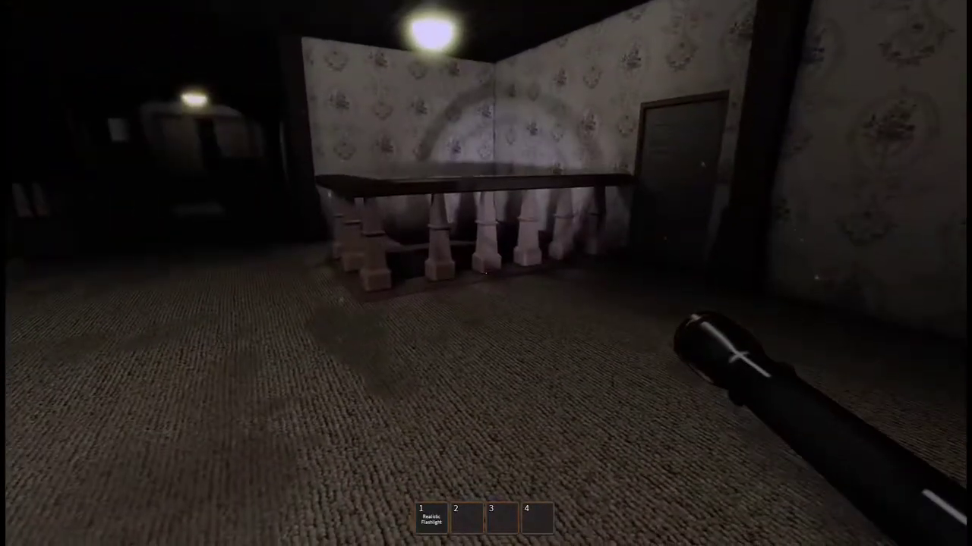
{"action": "key", "text": "w"}
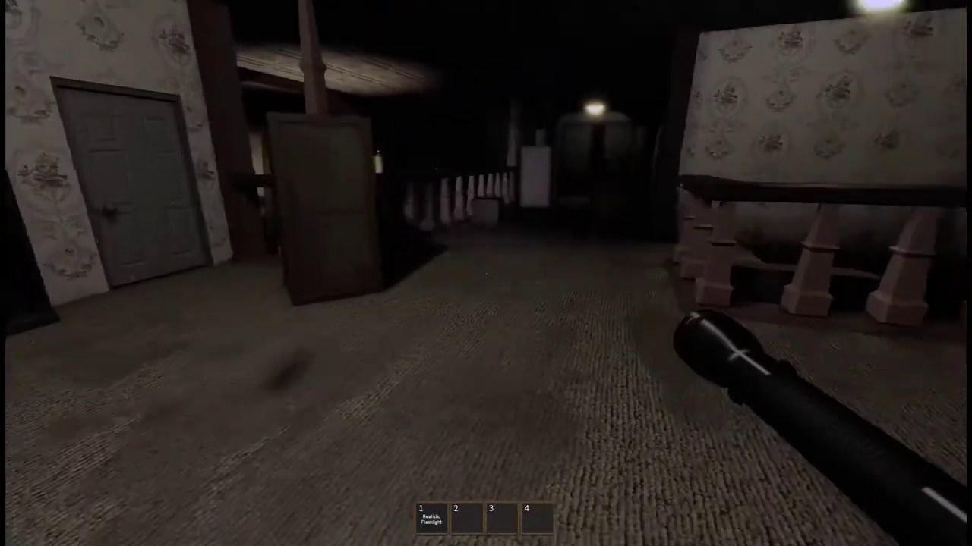
{"action": "key", "text": "w"}
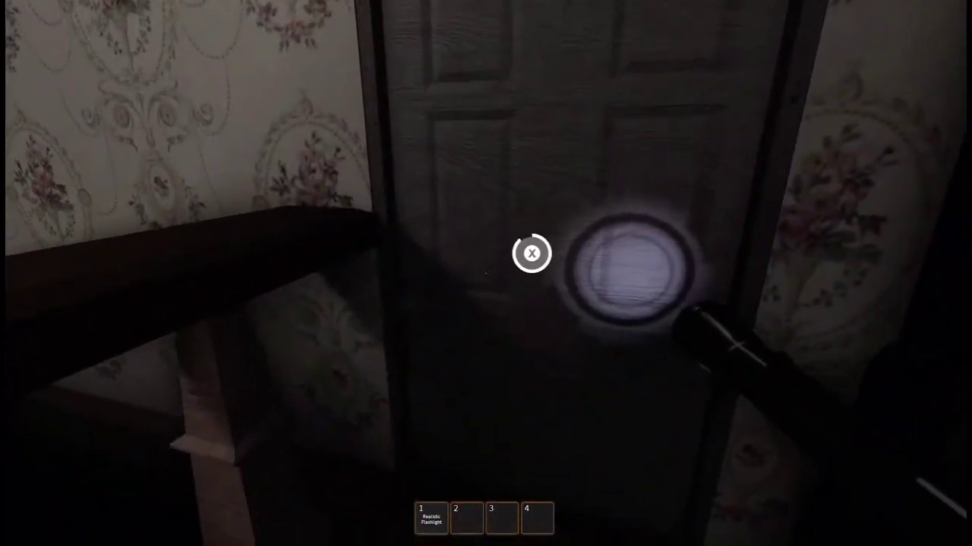
- Open the door by the balustrade and walk into the dark bedroom
{"action": "key", "text": "e"}
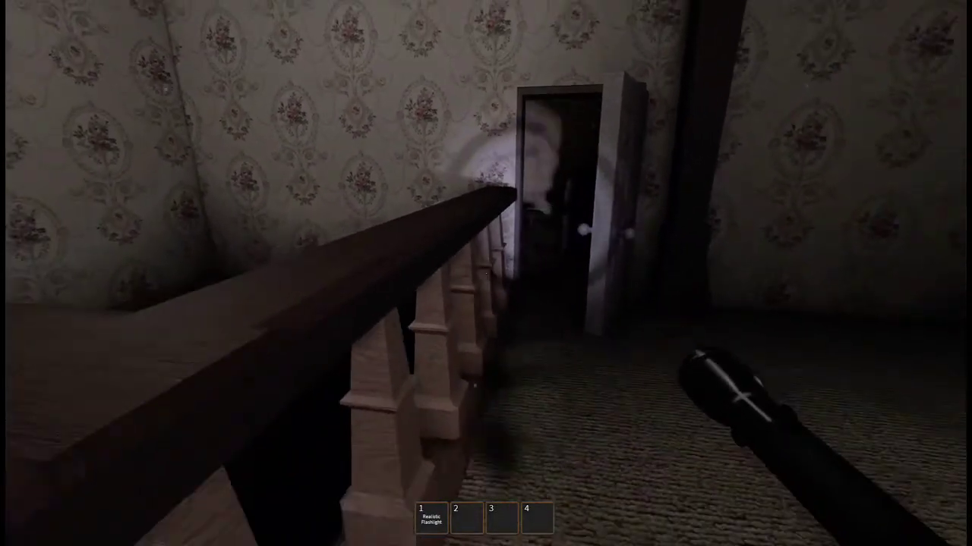
{"action": "key", "text": "s"}
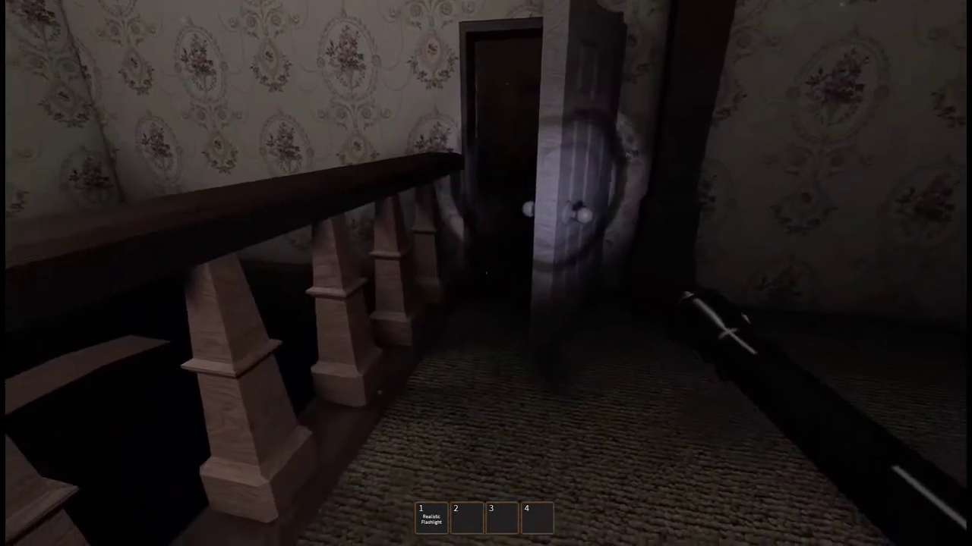
{"action": "key", "text": "w"}
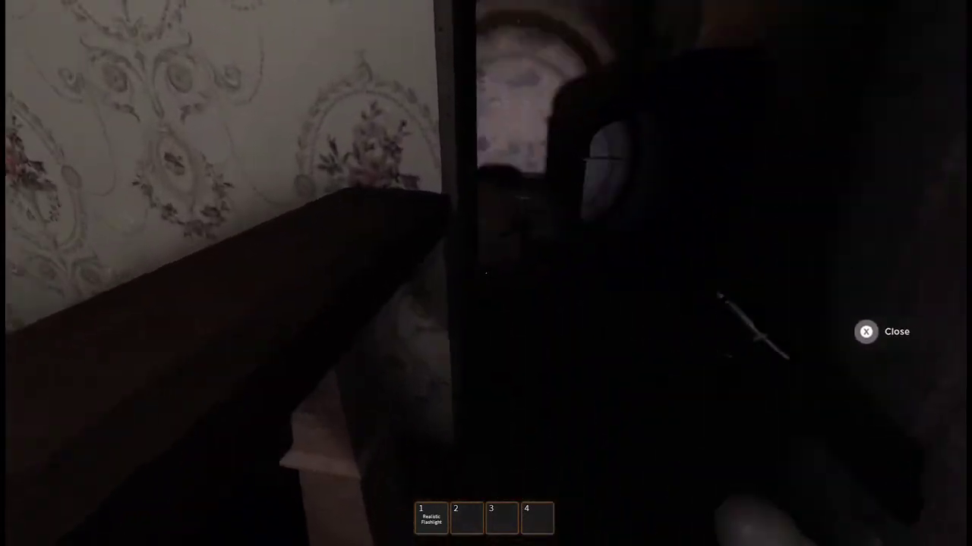
{"action": "key", "text": "w"}
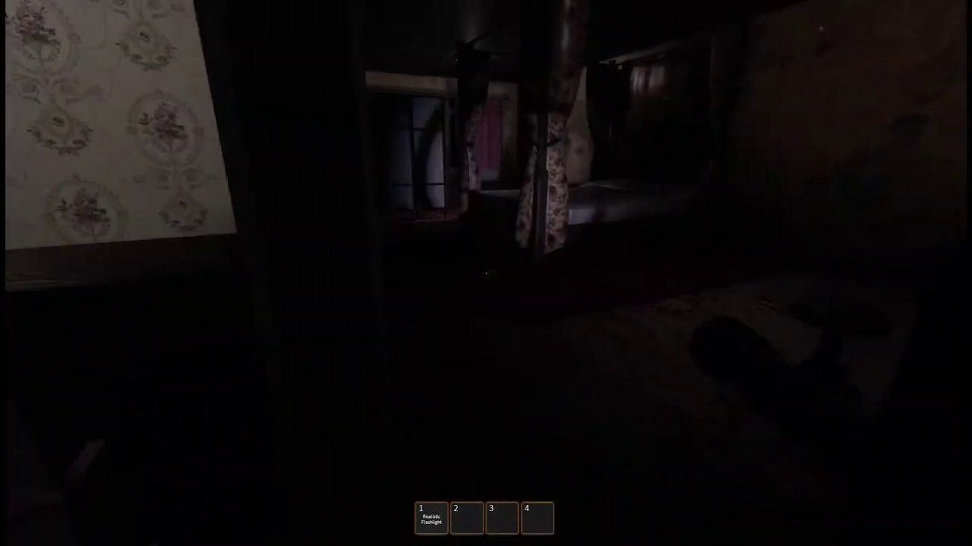
{"action": "key", "text": "w"}
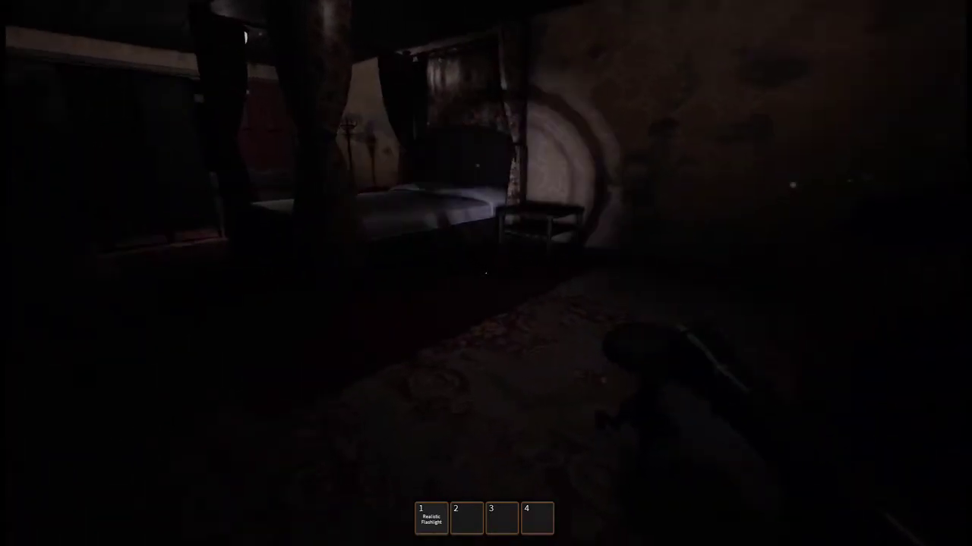
- Shine the flashlight on the window, wardrobe, coat rack, and curtained bed
{"action": "key", "text": "w"}
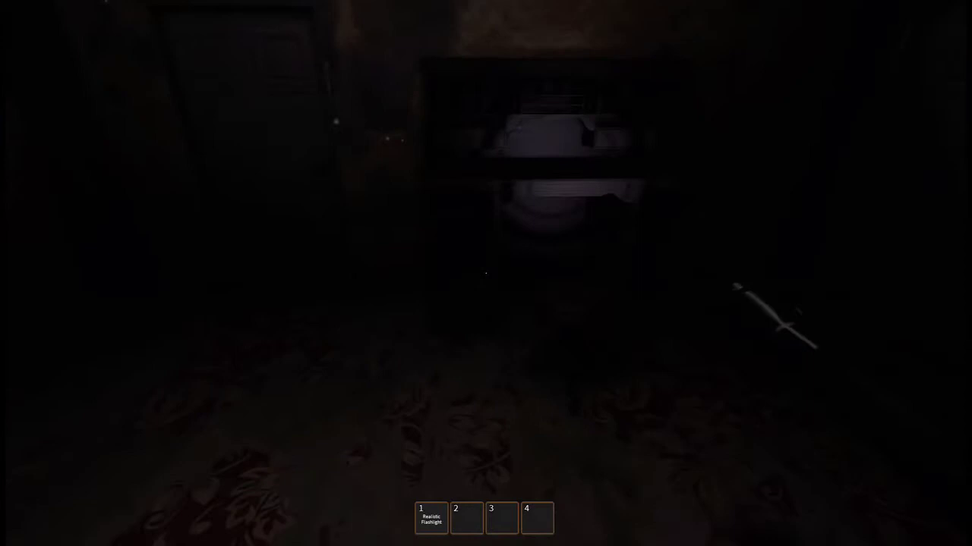
{"action": "key", "text": "w"}
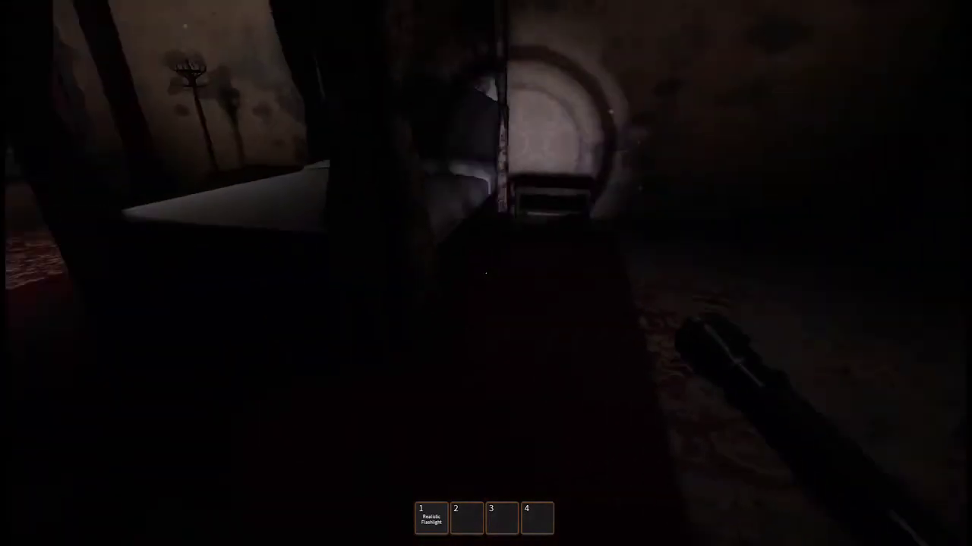
{"action": "key", "text": "w"}
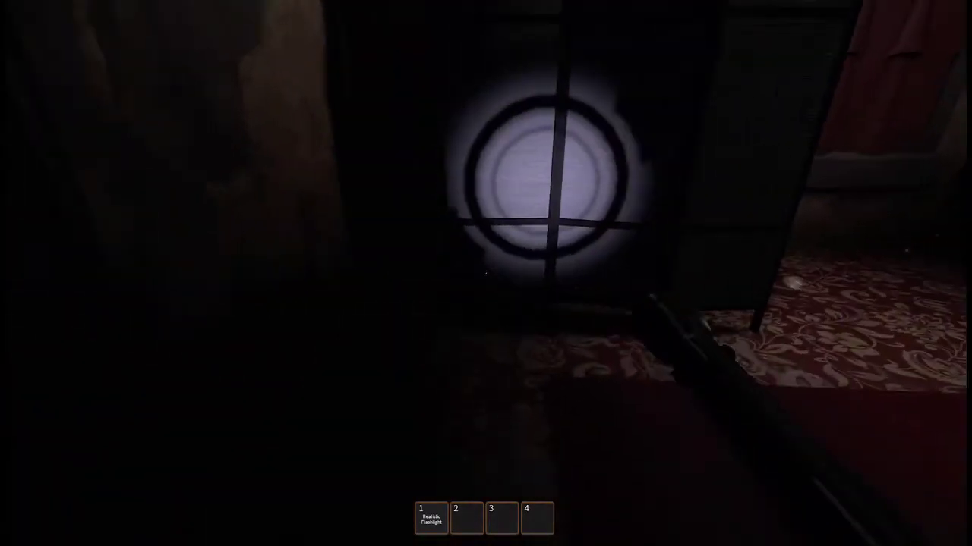
{"action": "key", "text": "w"}
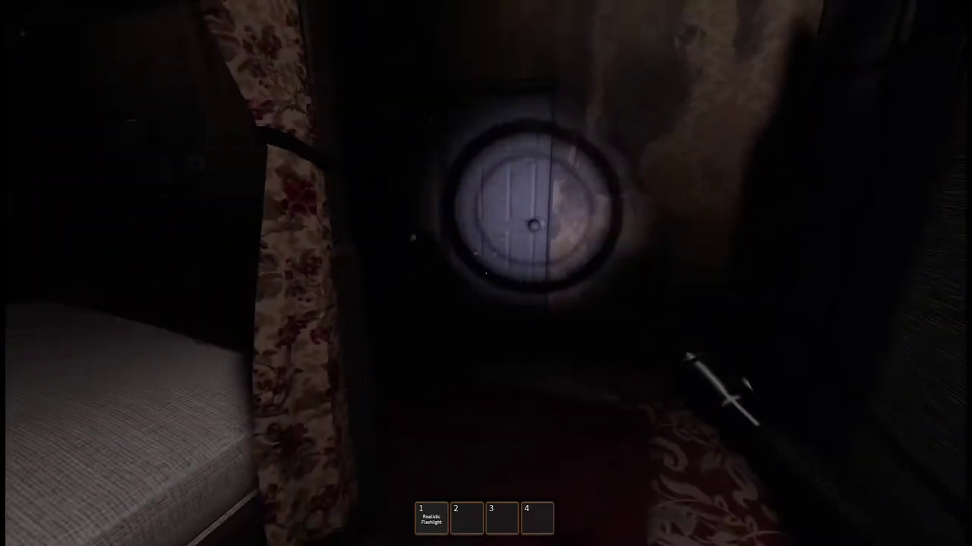
{"action": "key", "text": "w"}
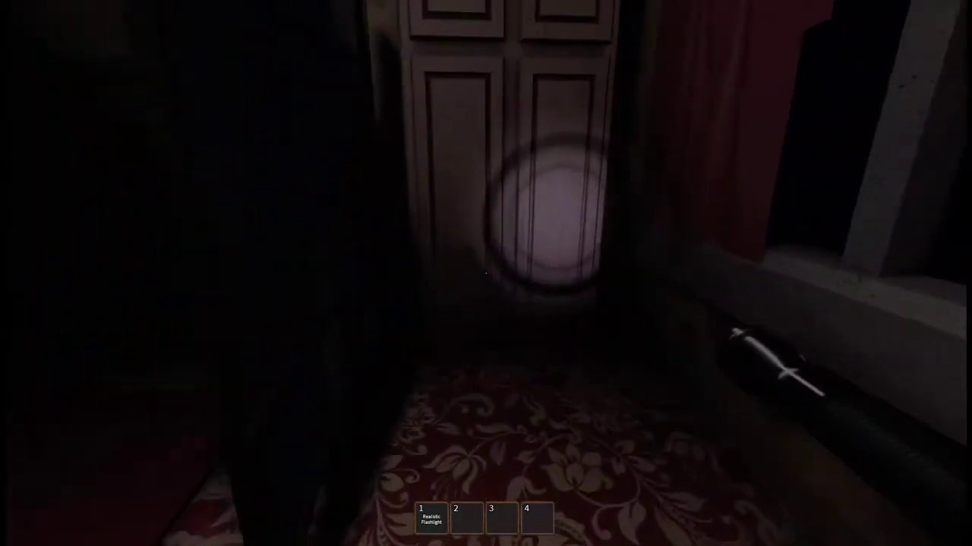
{"action": "key", "text": "w"}
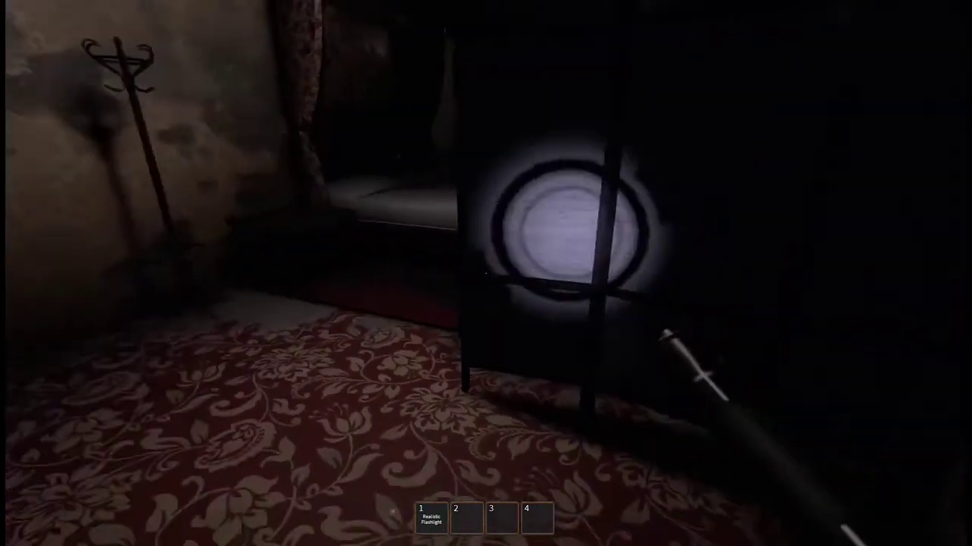
{"action": "key", "text": "w"}
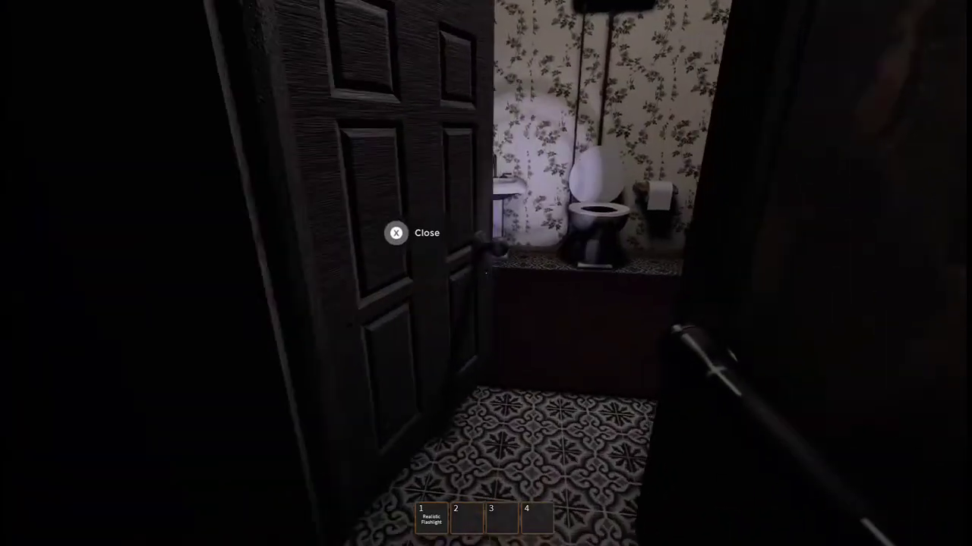
- Enter the bathroom, open the shower curtain, and move along the tub
{"action": "key", "text": "w"}
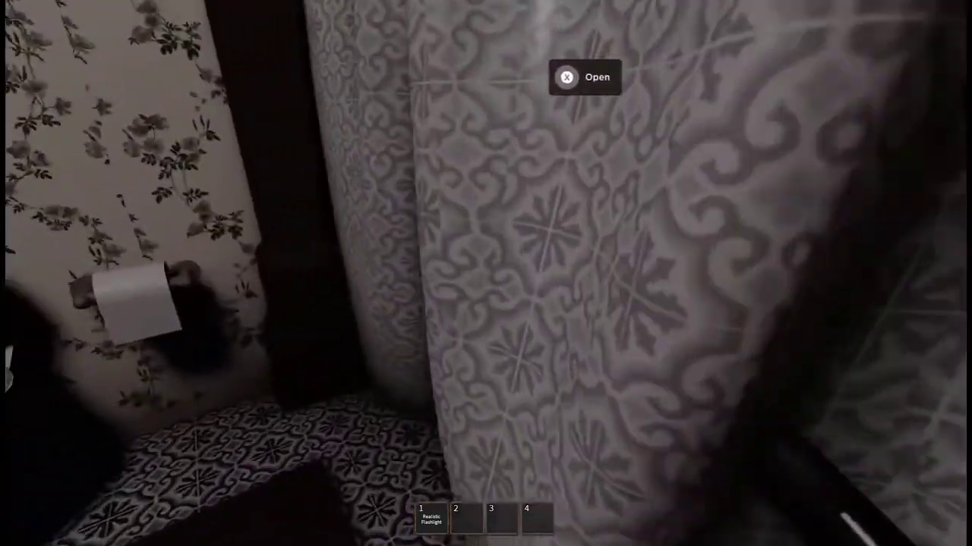
{"action": "key", "text": "e"}
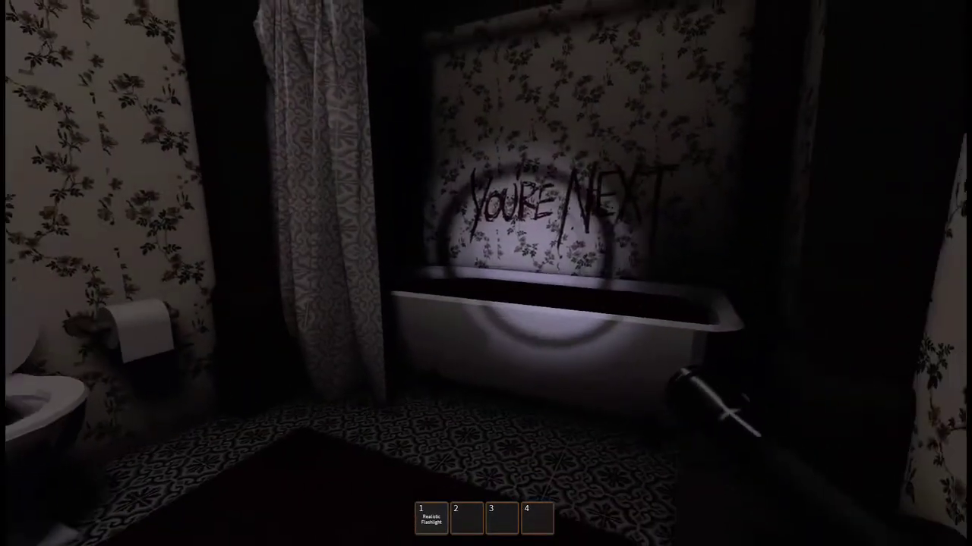
{"action": "key", "text": "s"}
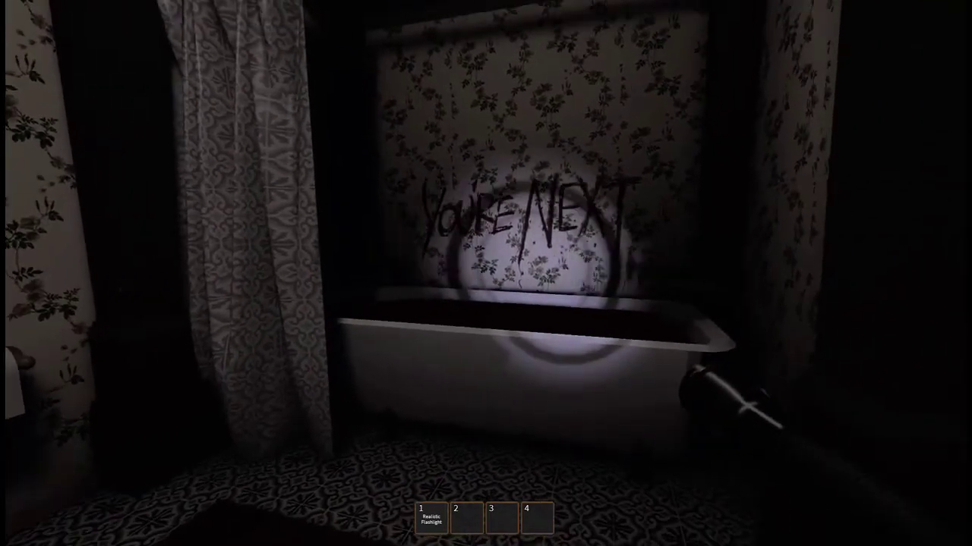
{"action": "key", "text": "w"}
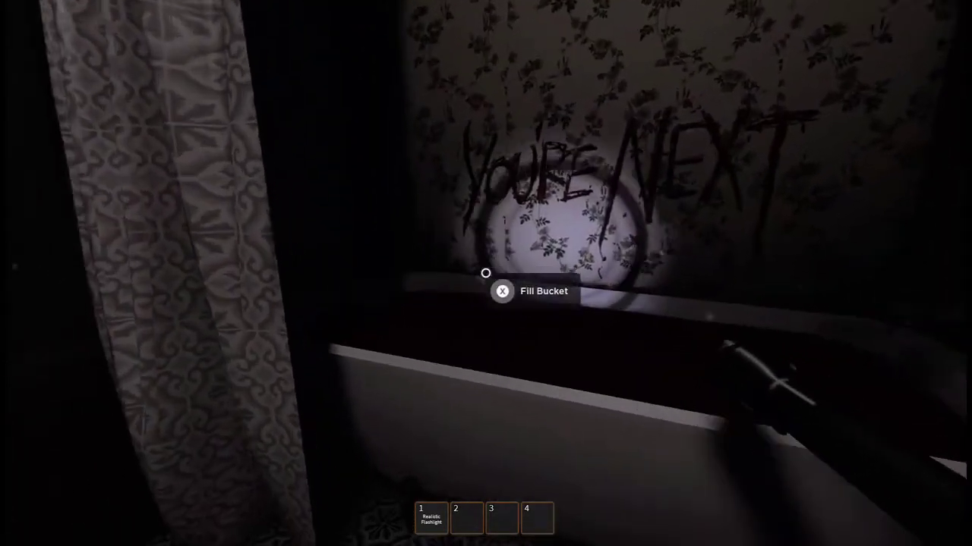
{"action": "key", "text": "w"}
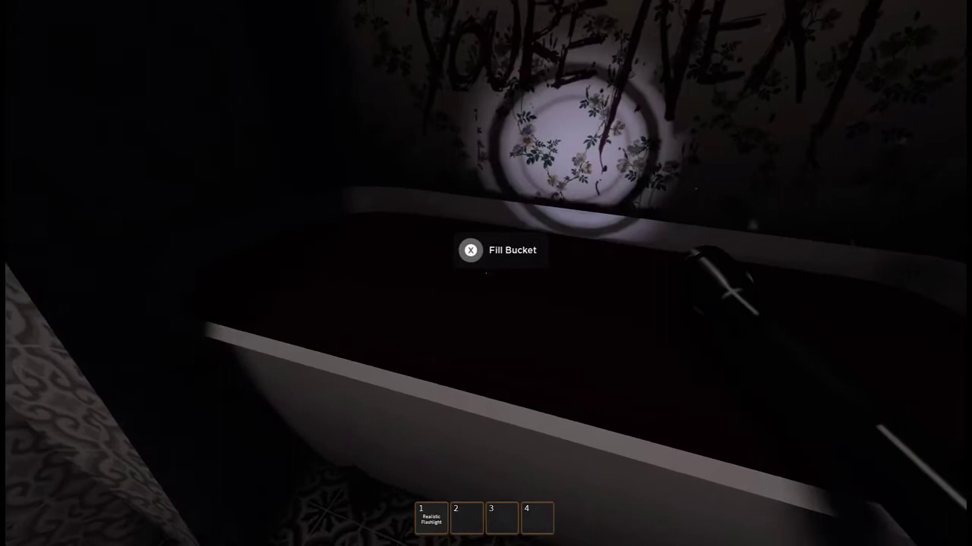
{"action": "key", "text": "s"}
{"action": "key", "text": "s"}
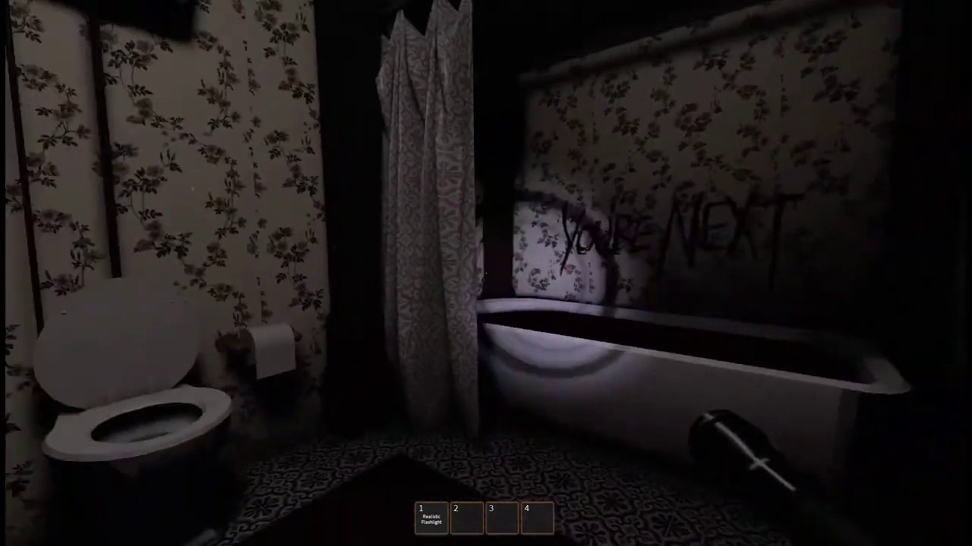
- Turn back to the YOU'RE NEXT wall and fill the bucket at the tub
{"action": "left_click_drag", "start_coordinate": [486, 273], "coordinate": [228, 273]}
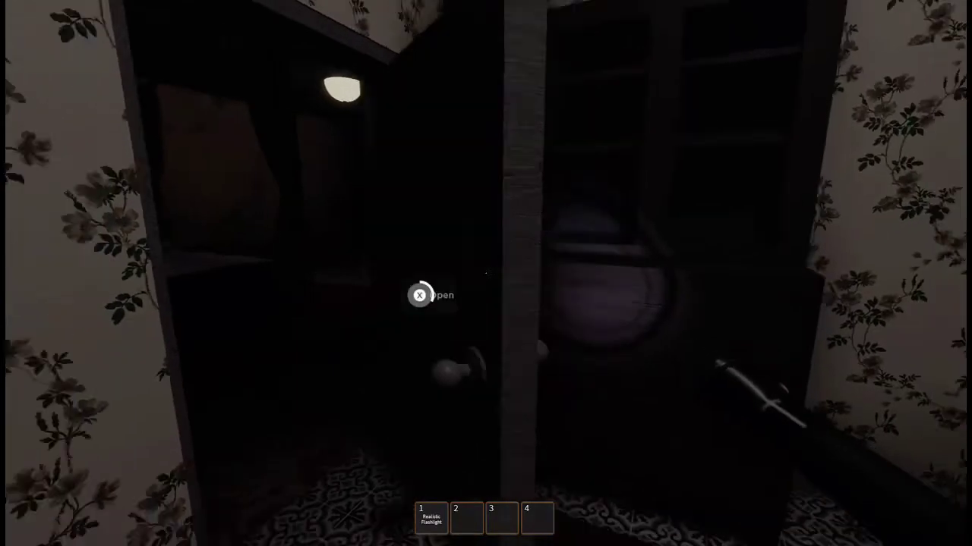
{"action": "key", "text": "w"}
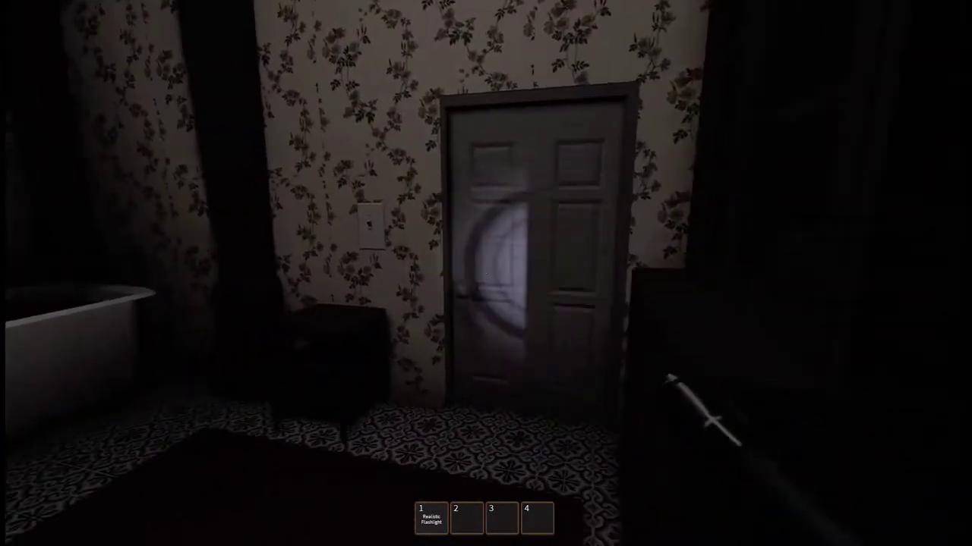
{"action": "key", "text": "a"}
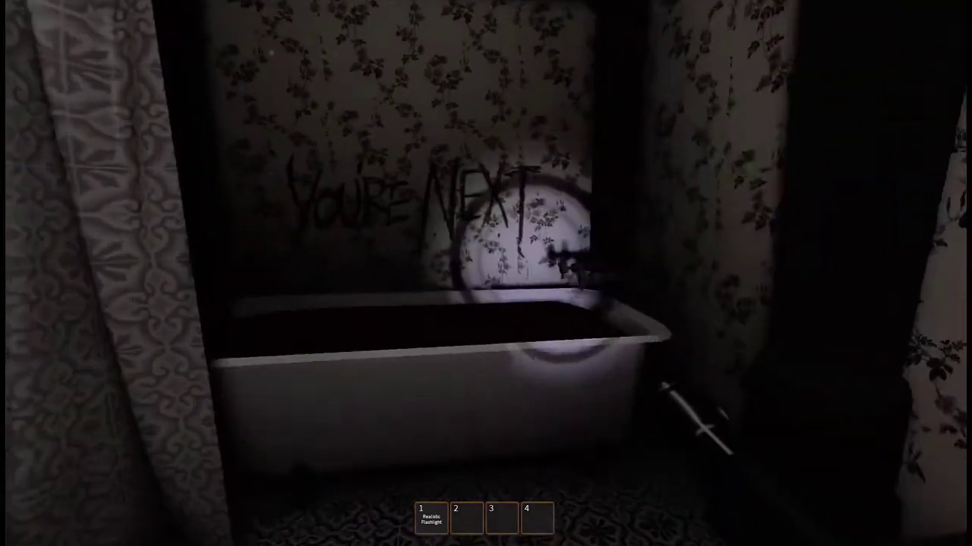
{"action": "key", "text": "w"}
{"action": "key", "text": "w"}
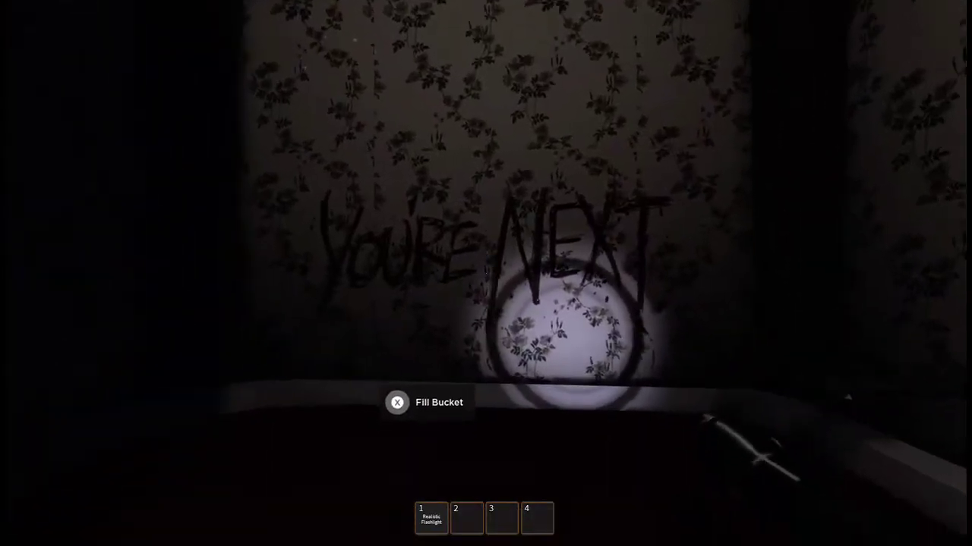
{"action": "key", "text": "e"}
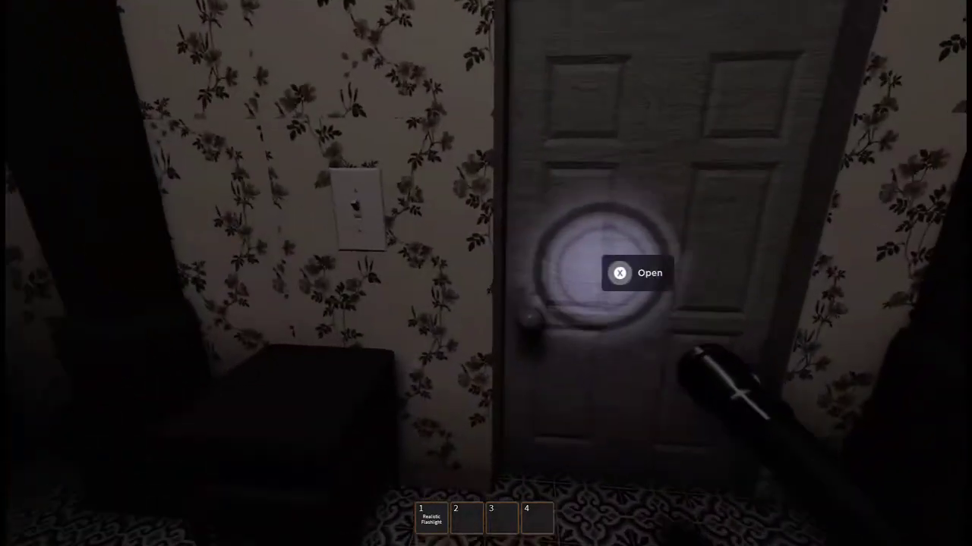
- Open the bathroom door and walk past the coat rack and bed corner
{"action": "key", "text": "e"}
{"action": "key", "text": "w"}
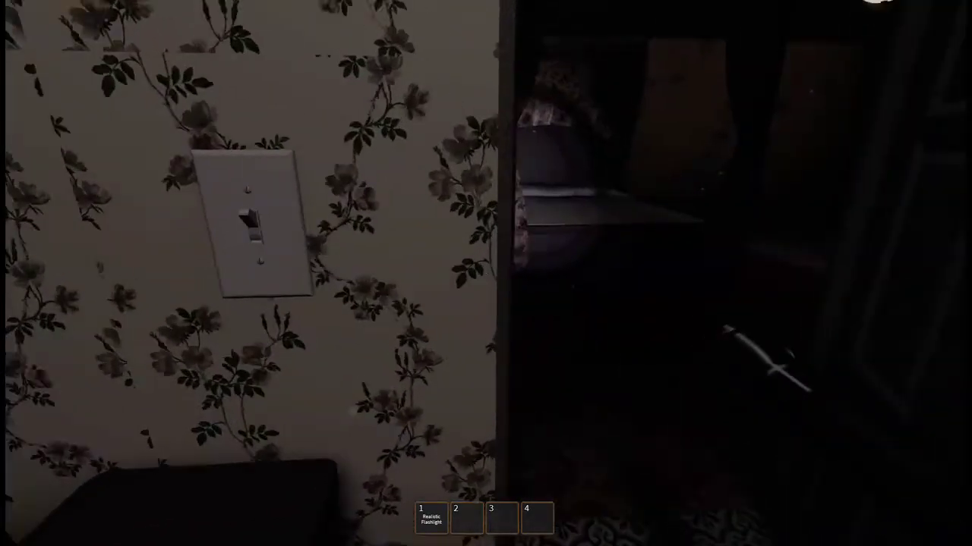
{"action": "key", "text": "w"}
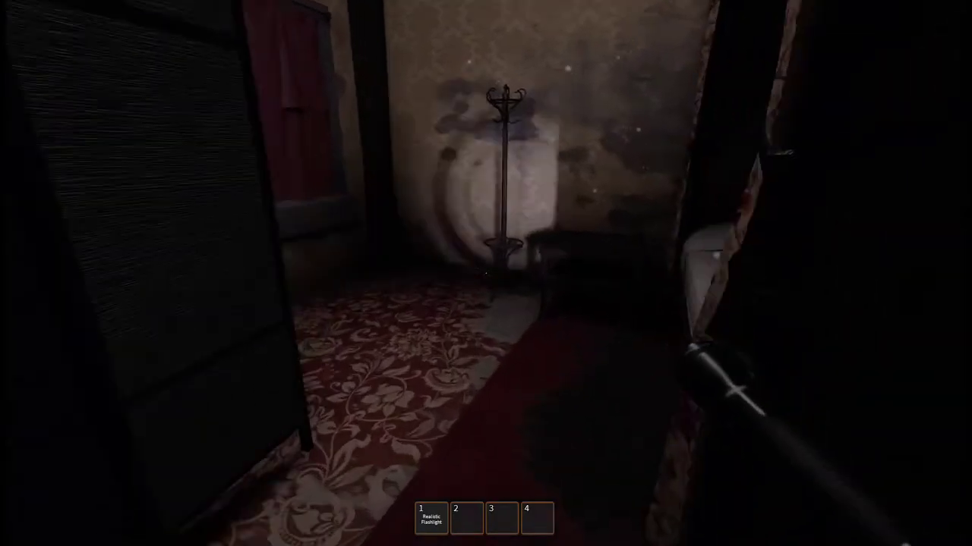
{"action": "key", "text": "w"}
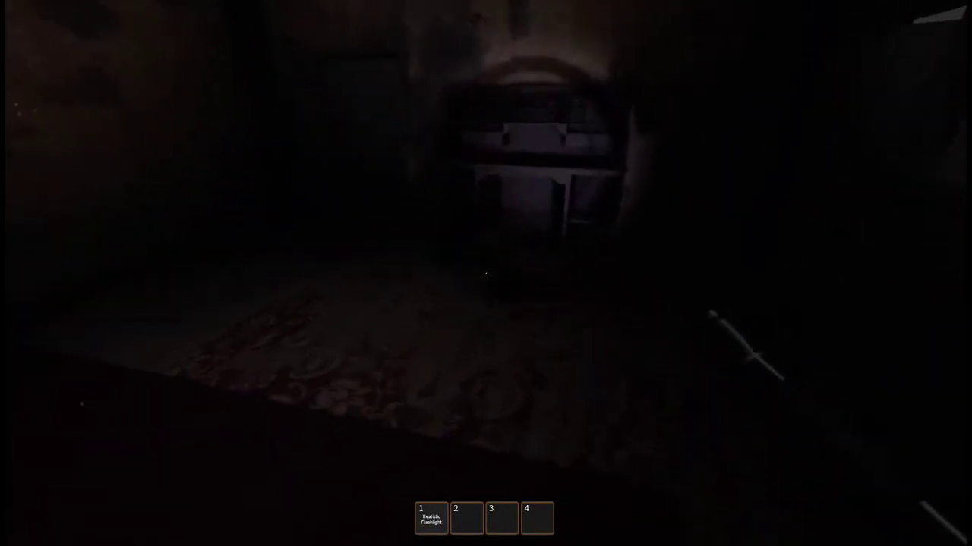
{"action": "key", "text": "w"}
{"action": "key", "text": "w"}
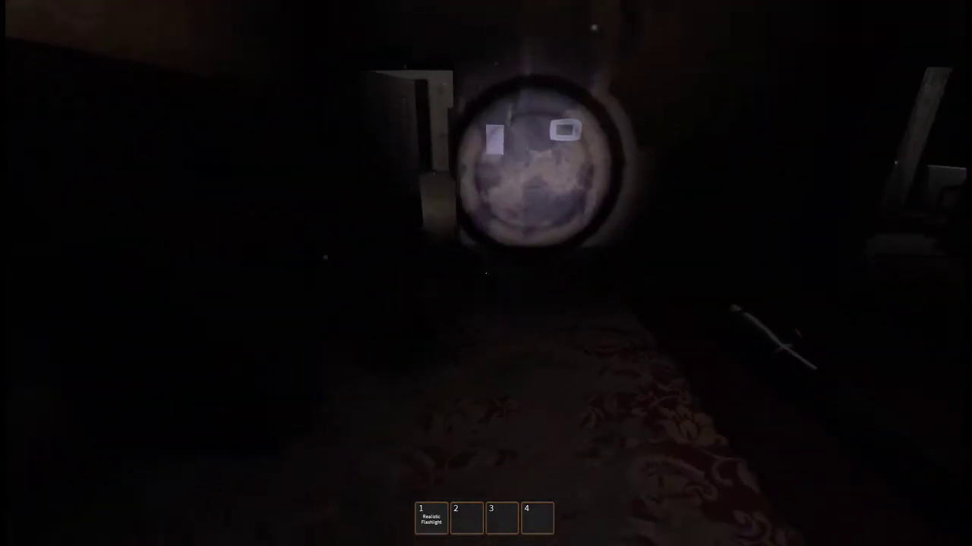
- Light up the bed and round wall plate, then enter the wallpapered room
{"action": "key", "text": "w"}
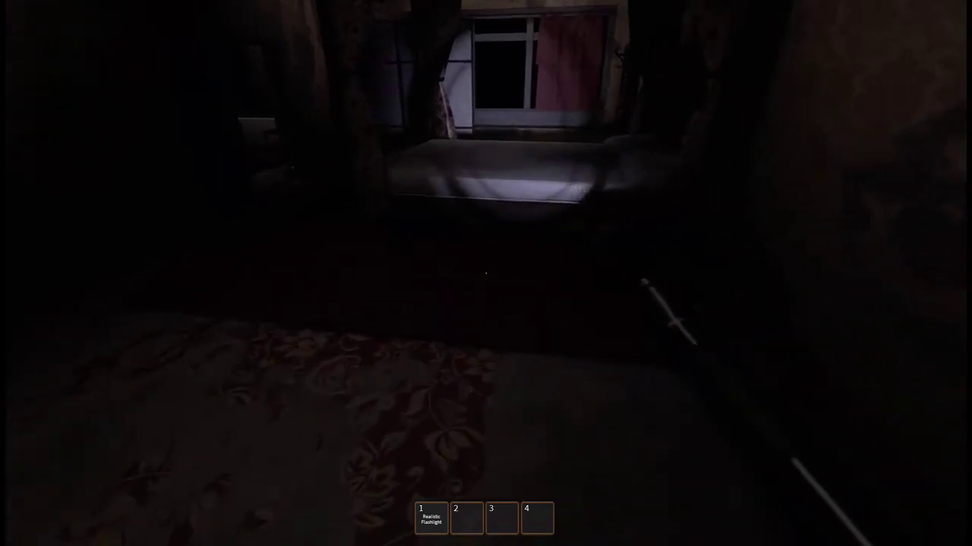
{"action": "key", "text": "w"}
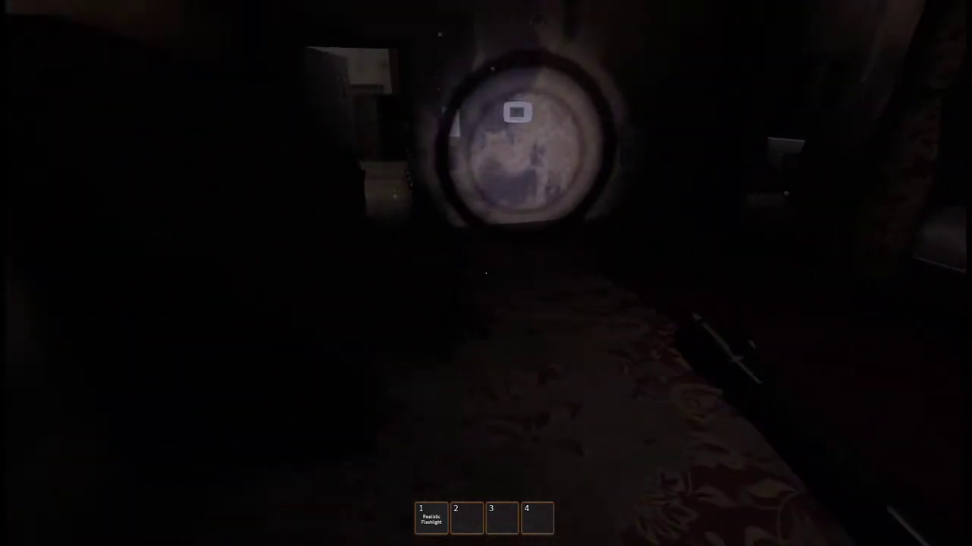
{"action": "key", "text": "w"}
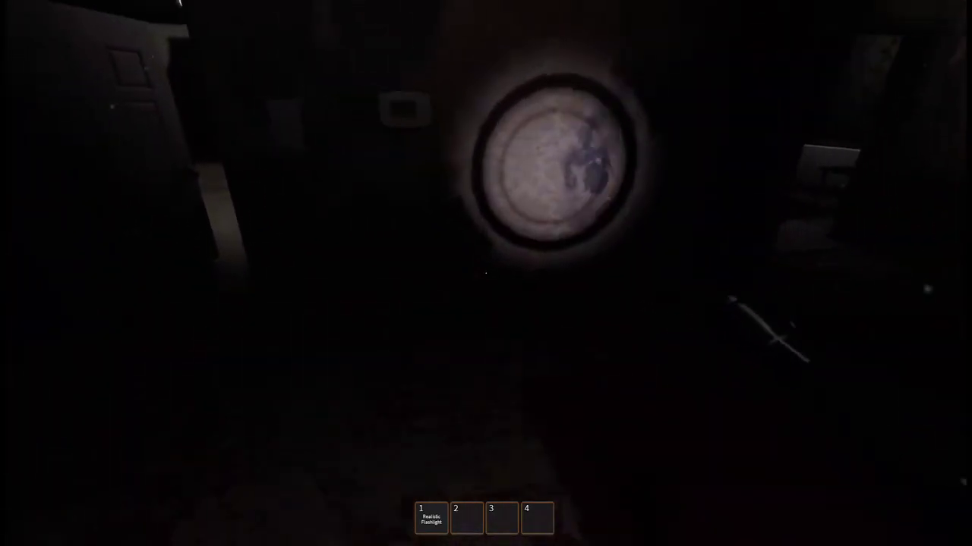
{"action": "key", "text": "w"}
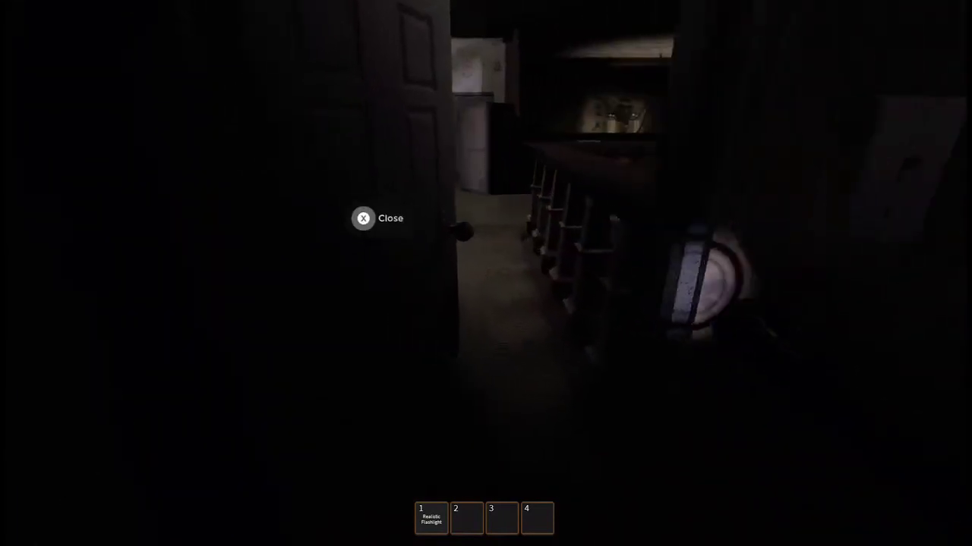
{"action": "key", "text": "w"}
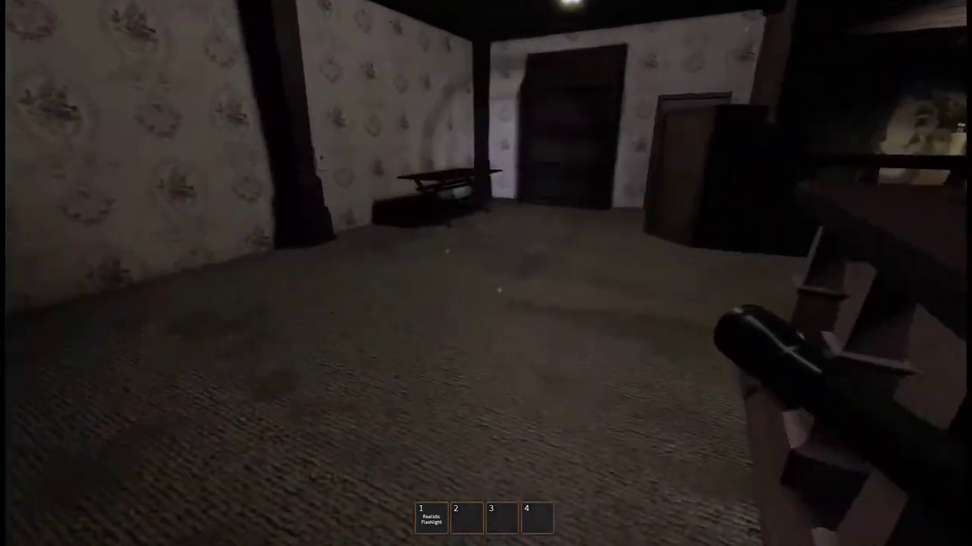
- Open the door beside the cabinet and walk into the red-lit nursery toward the crib
{"action": "key", "text": "w"}
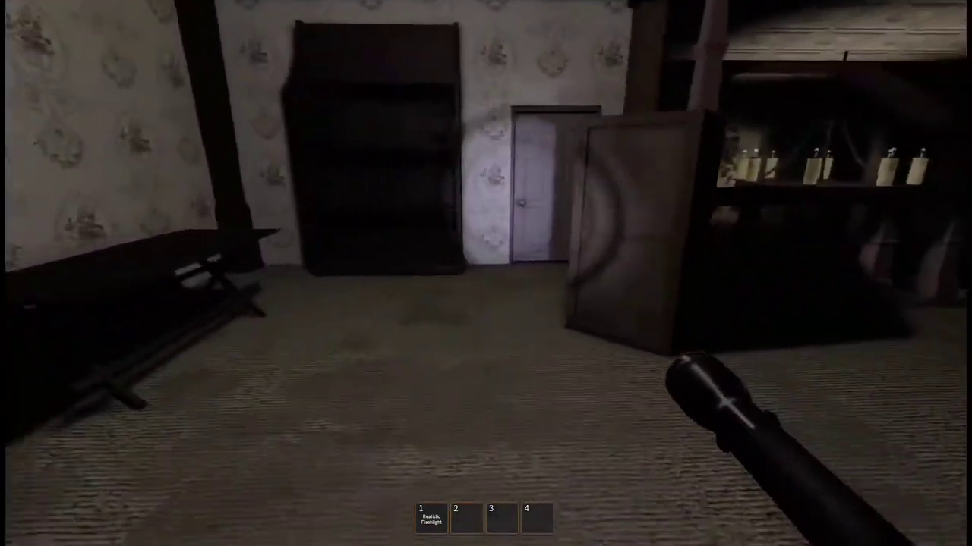
{"action": "key", "text": "w"}
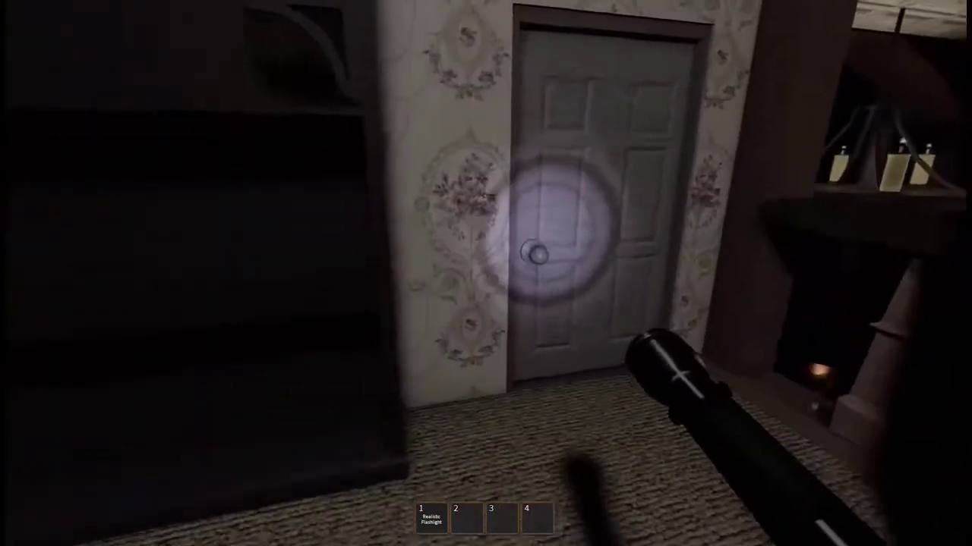
{"action": "key", "text": "e"}
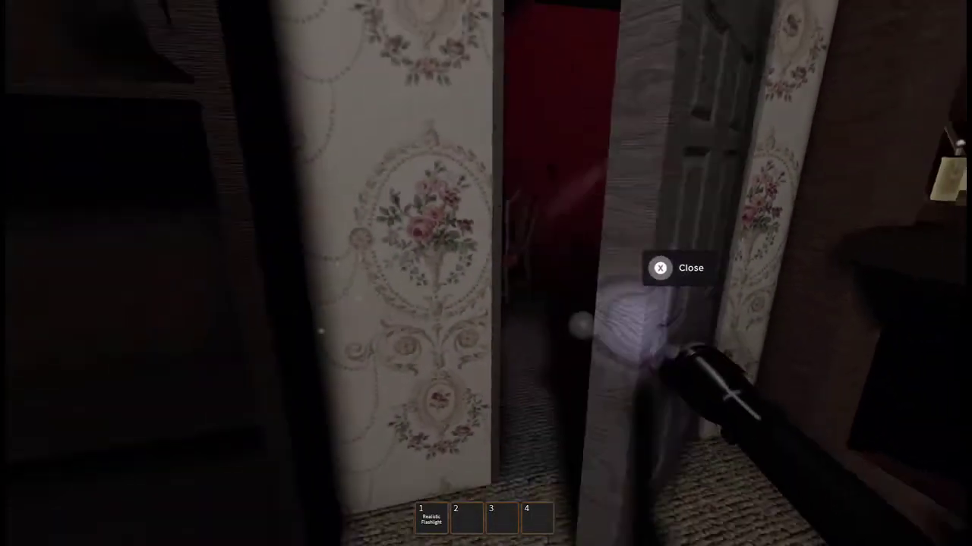
{"action": "key", "text": "w"}
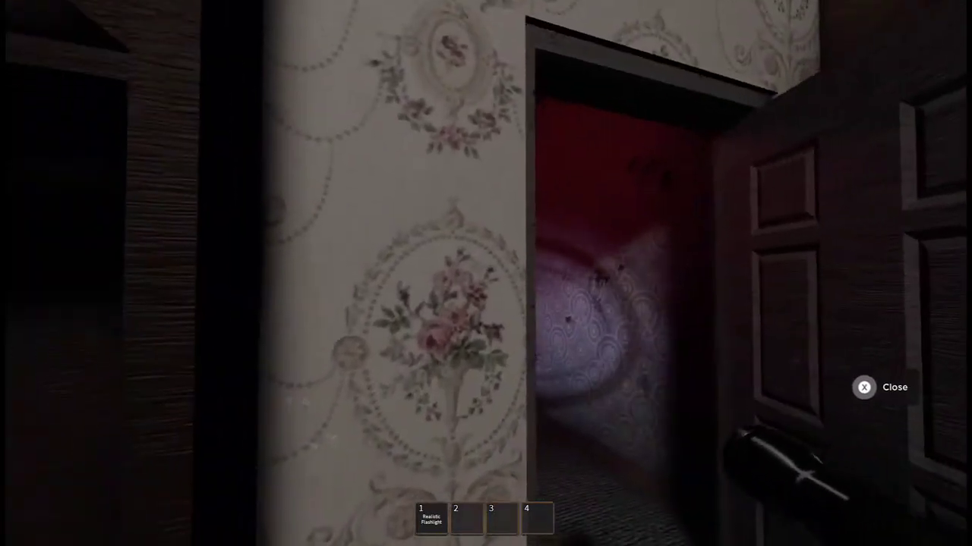
{"action": "key", "text": "w"}
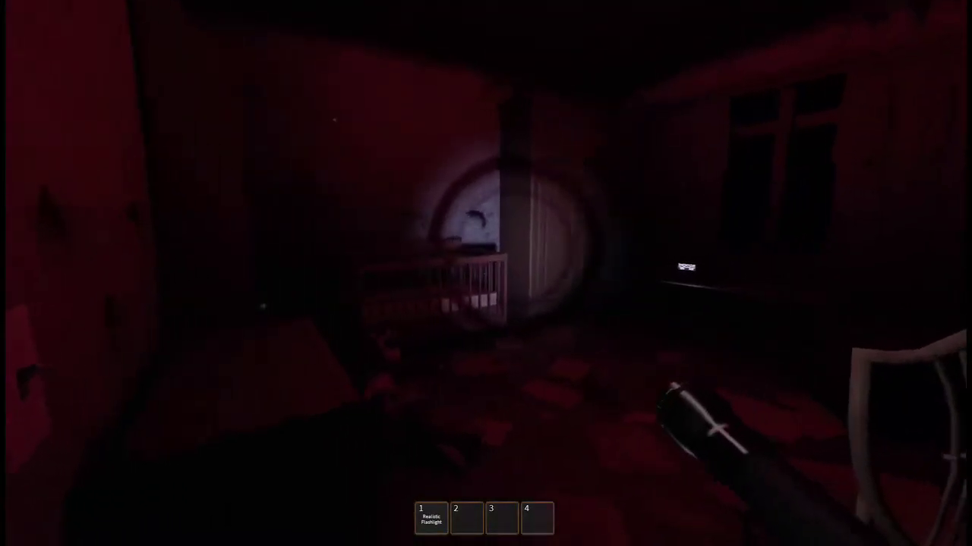
{"action": "key", "text": "a"}
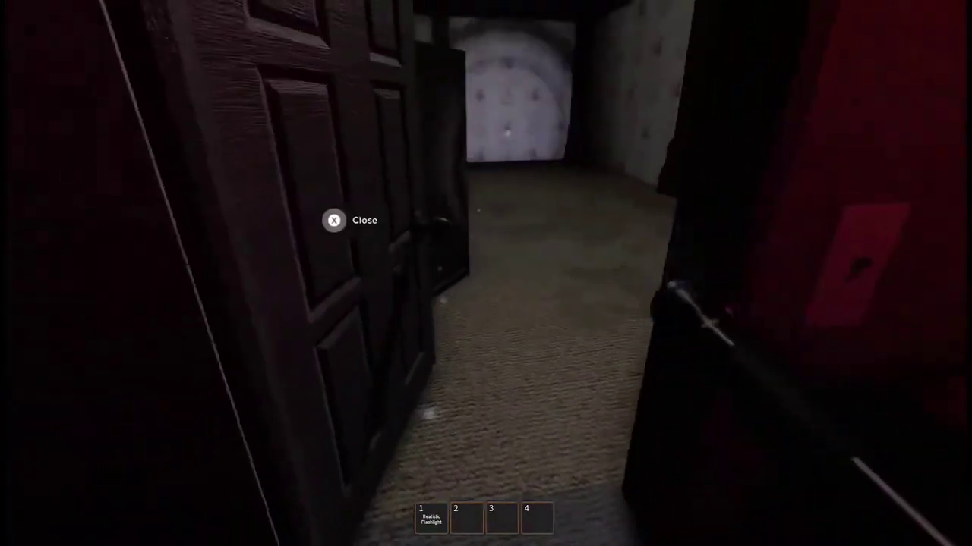
{"action": "key", "text": "d"}
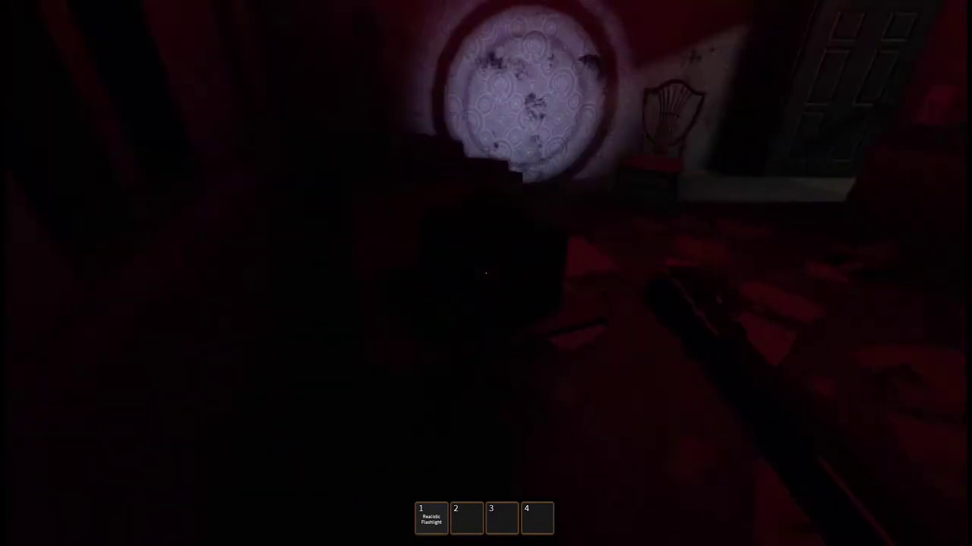
- Sweep the flashlight across the red room and move close to the crib
{"action": "key", "text": "a"}
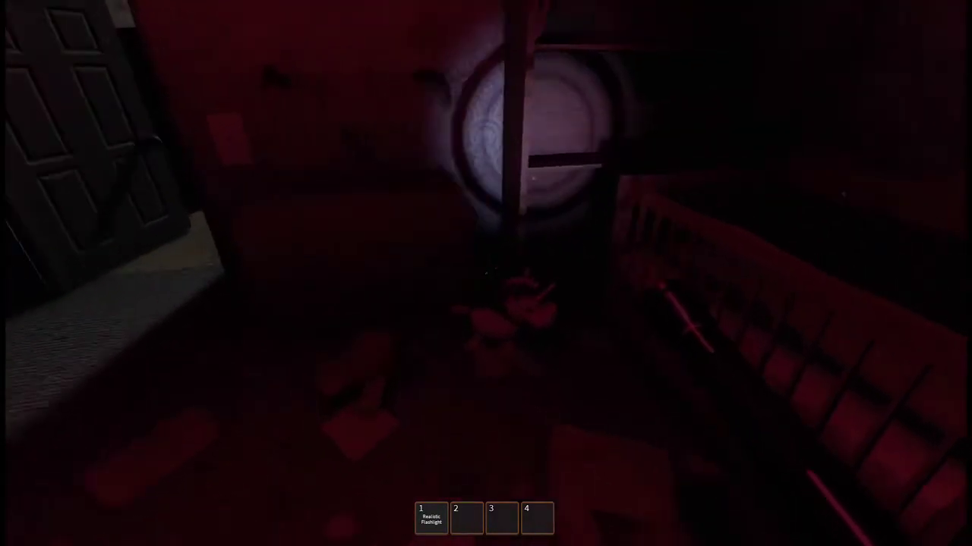
{"action": "key", "text": "w"}
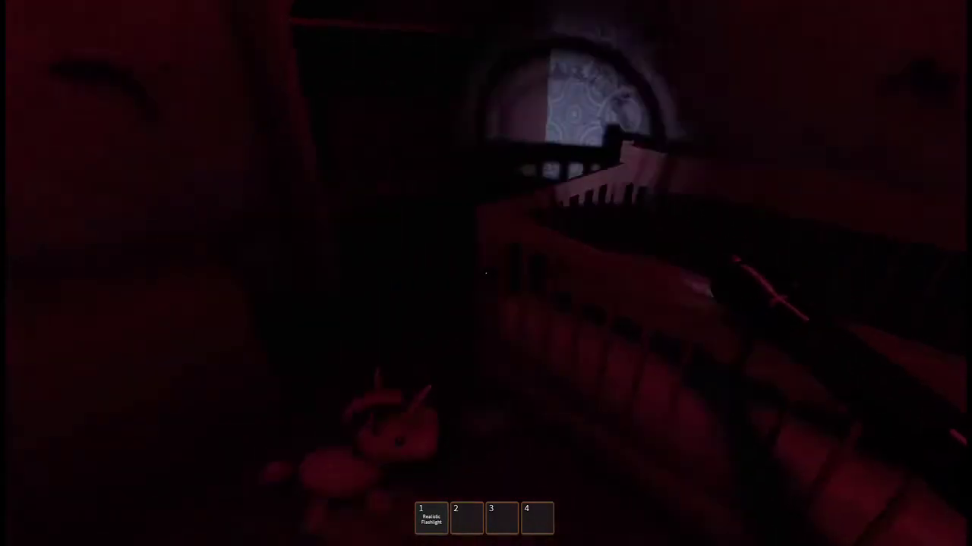
{"action": "key", "text": "w"}
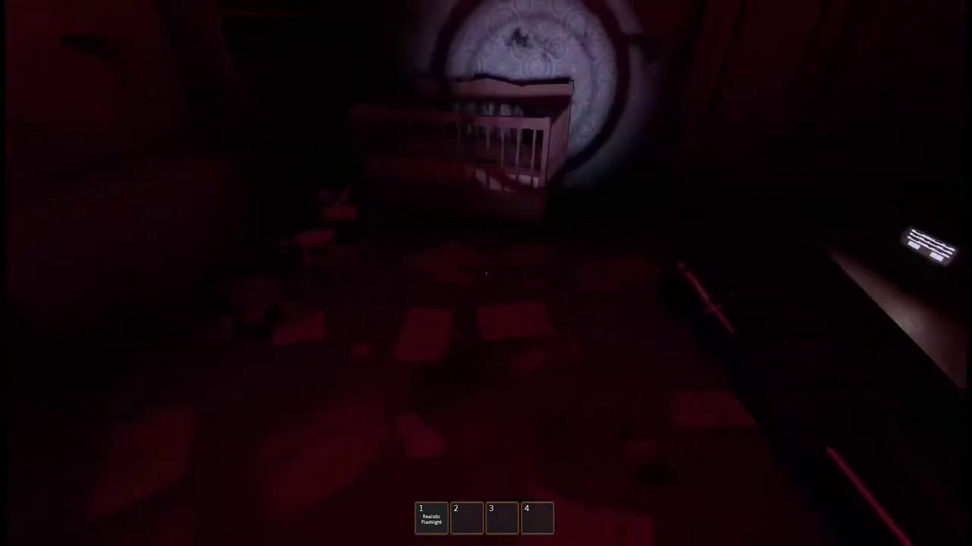
{"action": "key", "text": "w"}
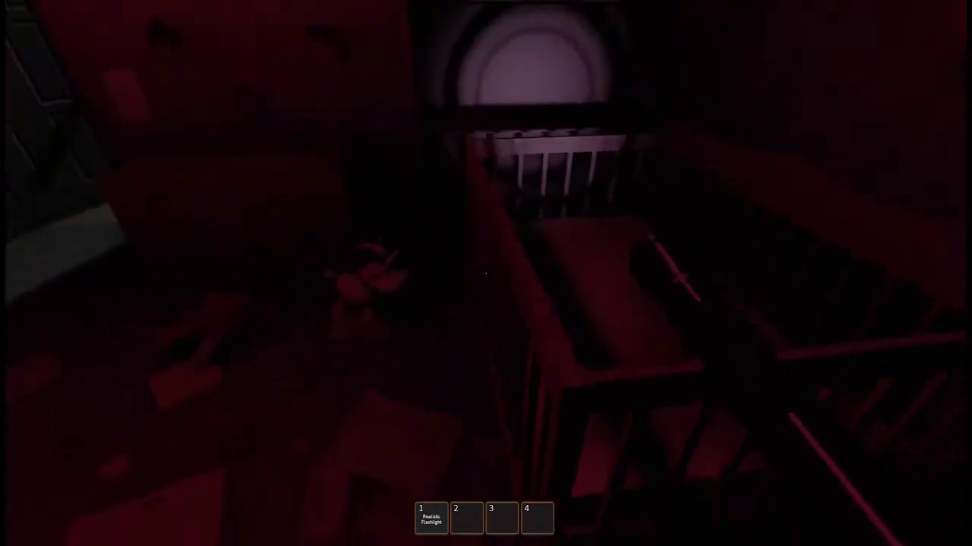
- Look over the furniture with the glowing screen, then leave through the doorway
{"action": "key", "text": "w"}
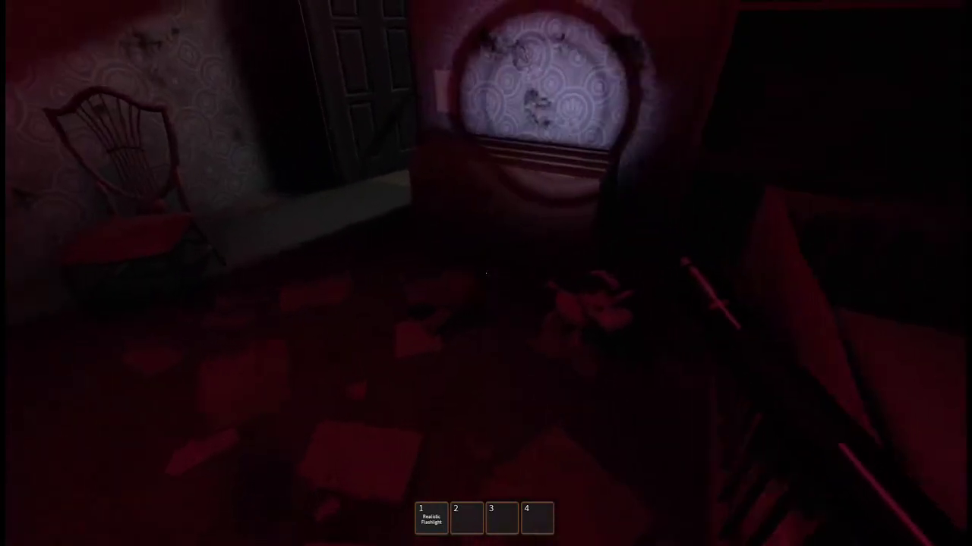
{"action": "key", "text": "w"}
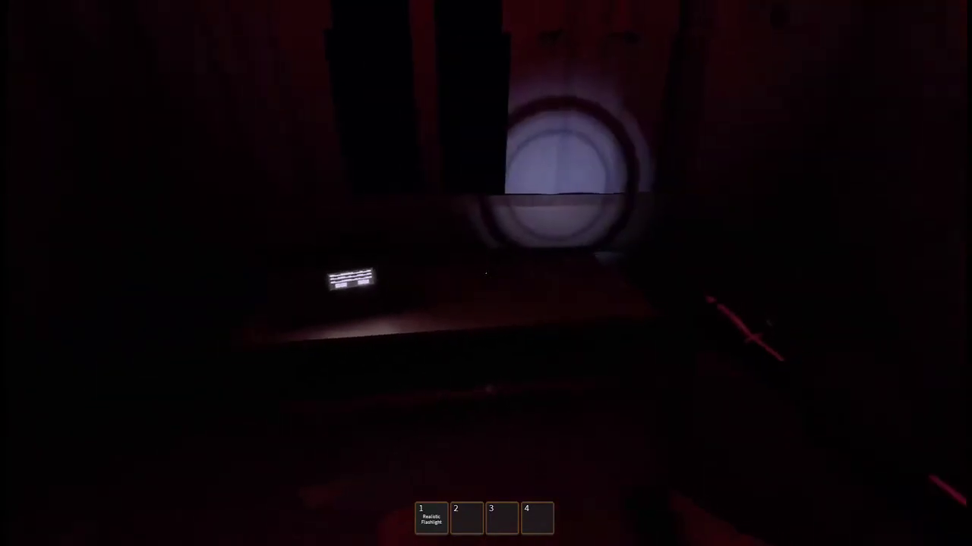
{"action": "key", "text": "w"}
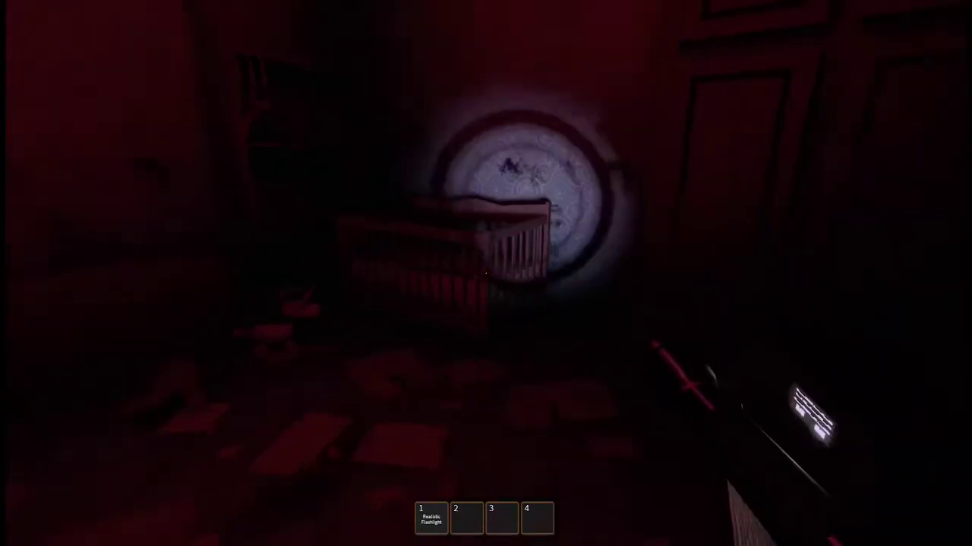
{"action": "key", "text": "w"}
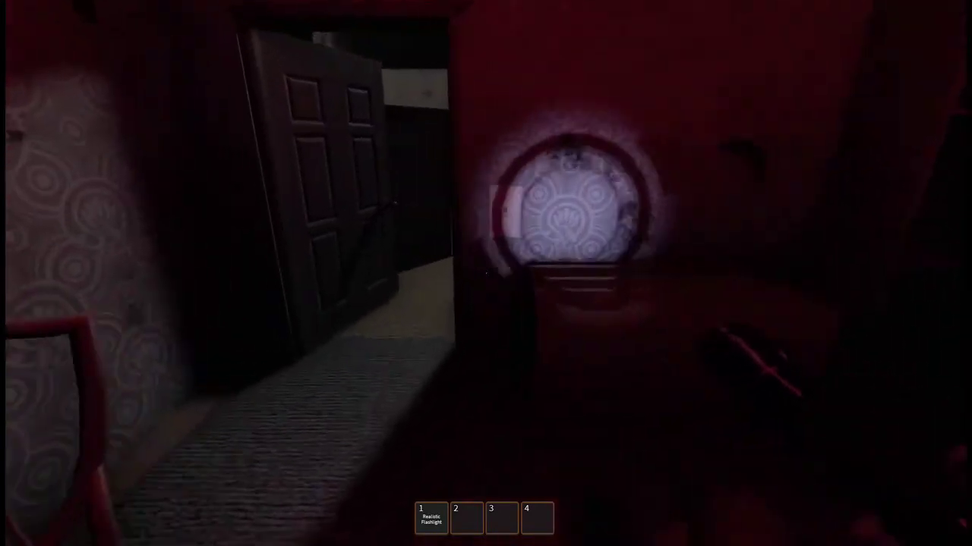
{"action": "key", "text": "w"}
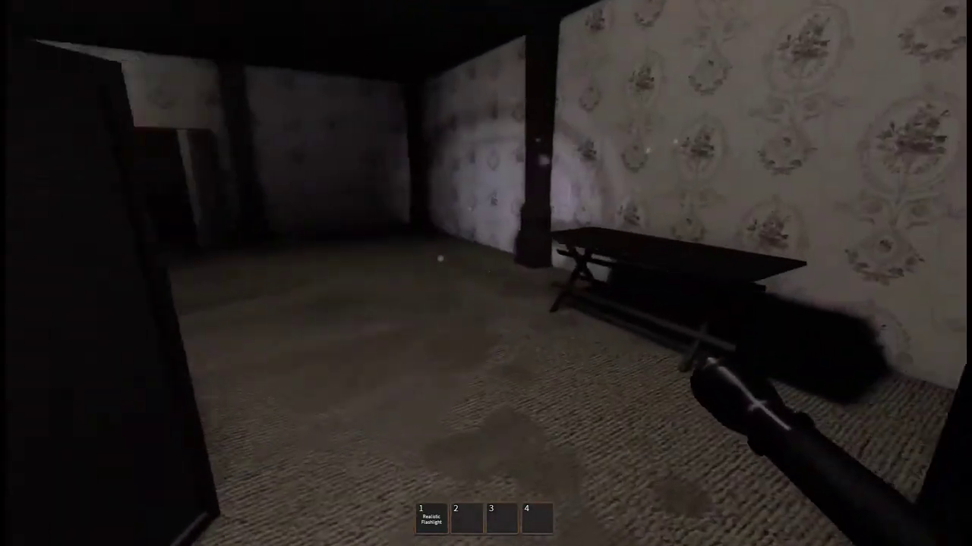
- Walk the upstairs hallway past the railing and bench room, then down under the stairs
{"action": "key", "text": "w"}
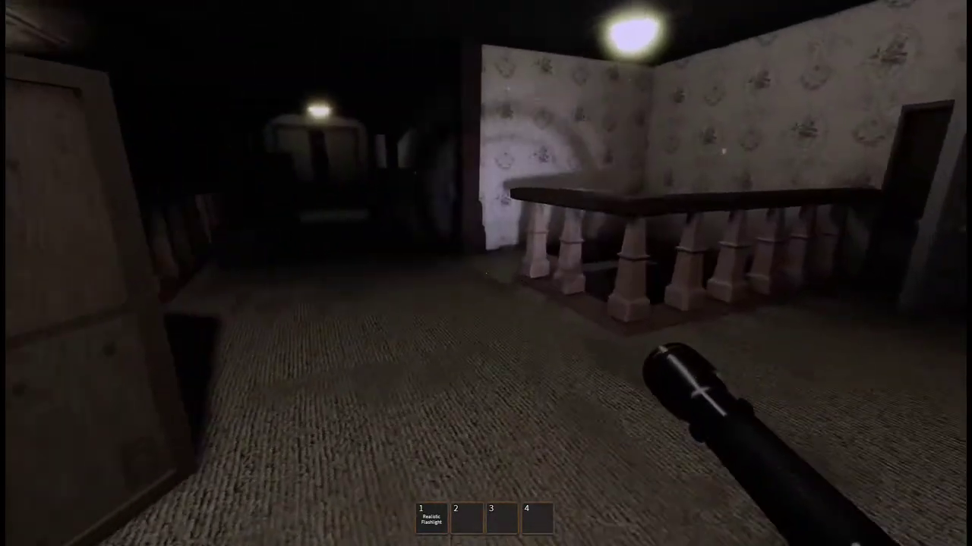
{"action": "key", "text": "w"}
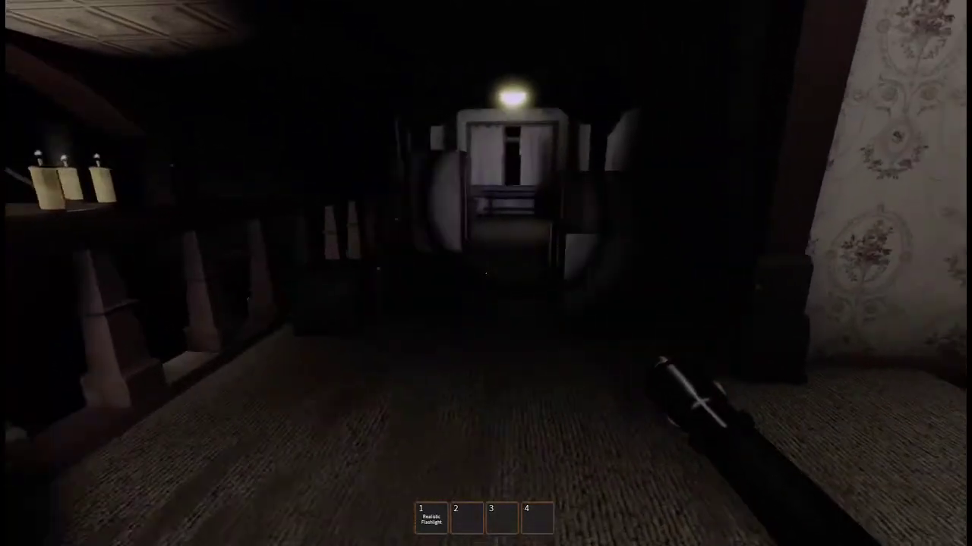
{"action": "key", "text": "w"}
{"action": "key", "text": "w"}
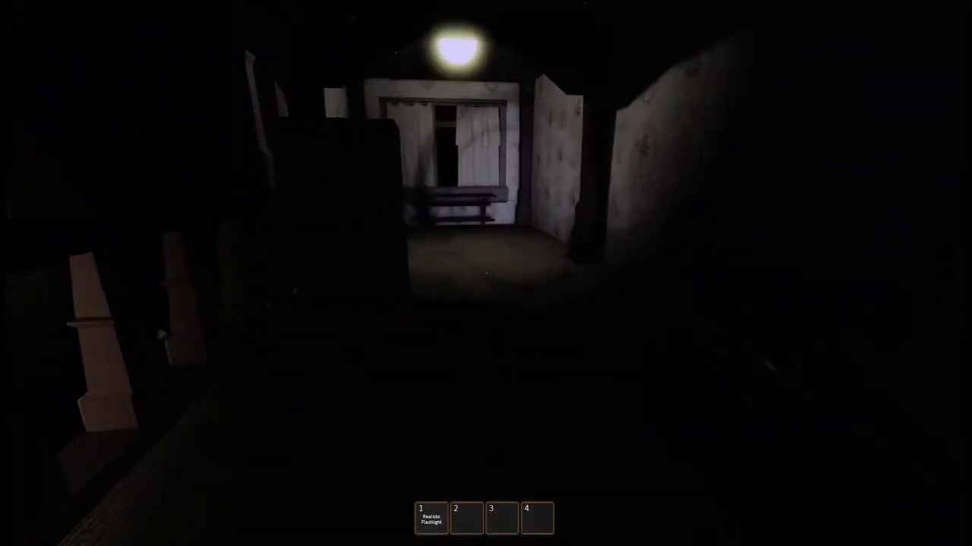
{"action": "key", "text": "w"}
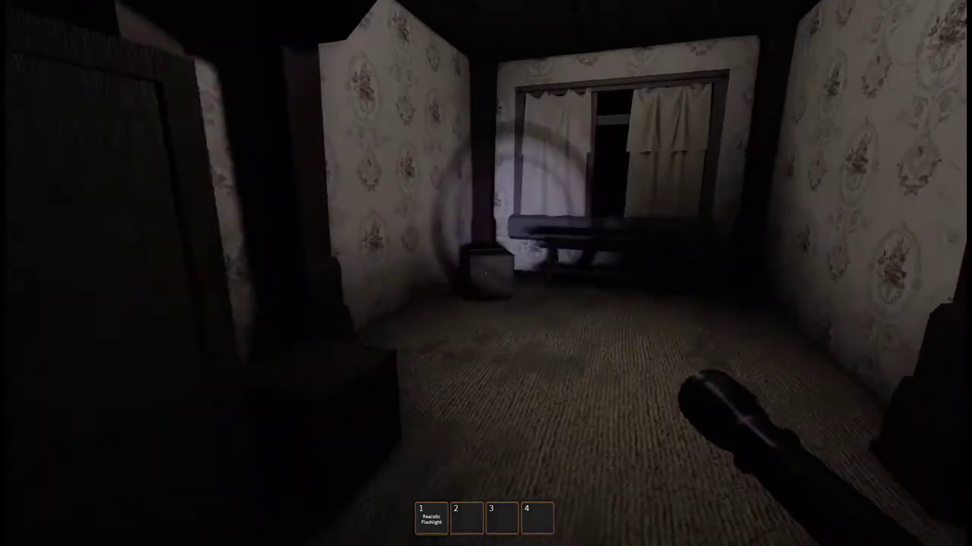
{"action": "key", "text": "w"}
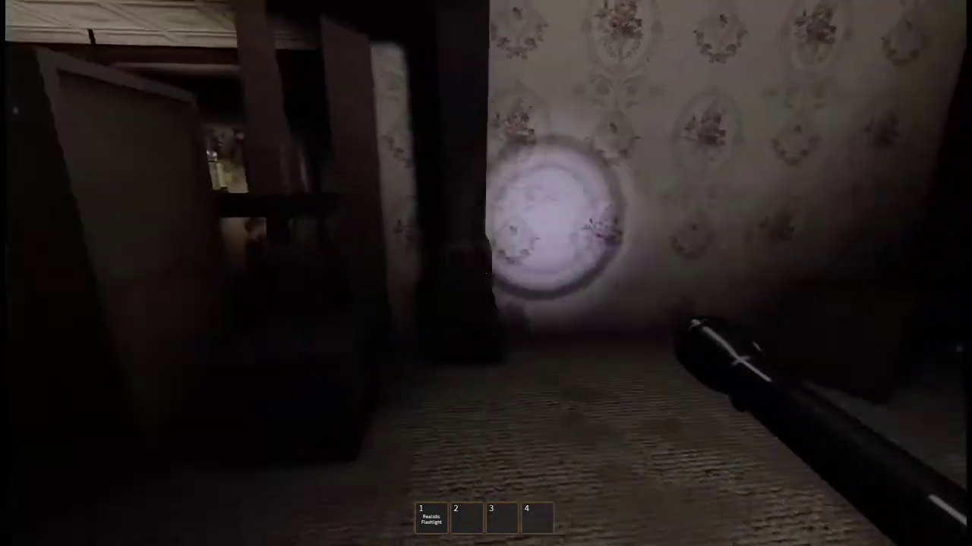
{"action": "key", "text": "w"}
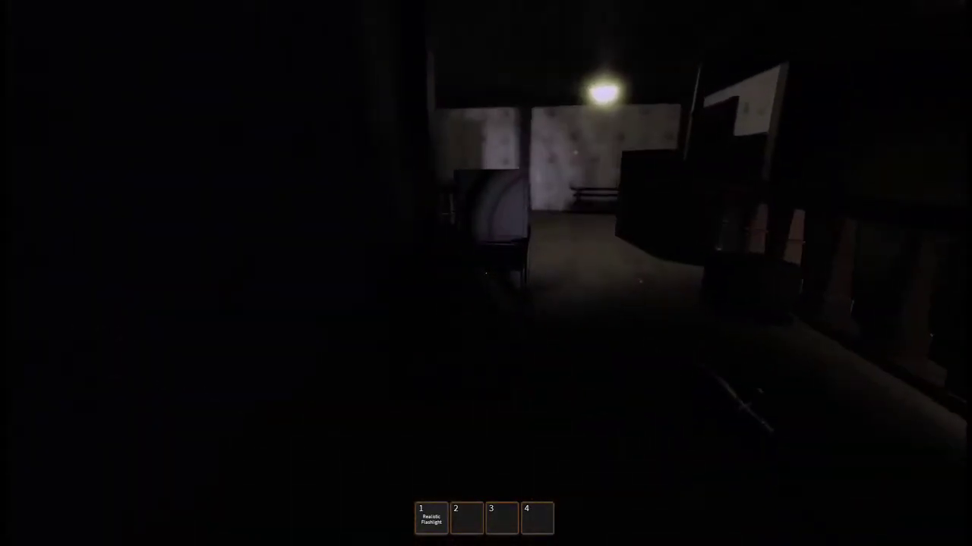
{"action": "key", "text": "w"}
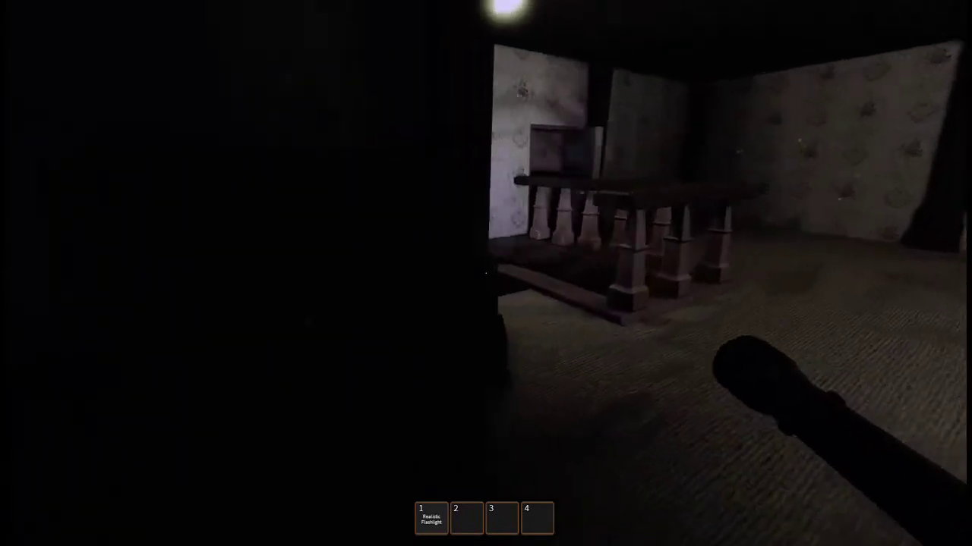
{"action": "key", "text": "w"}
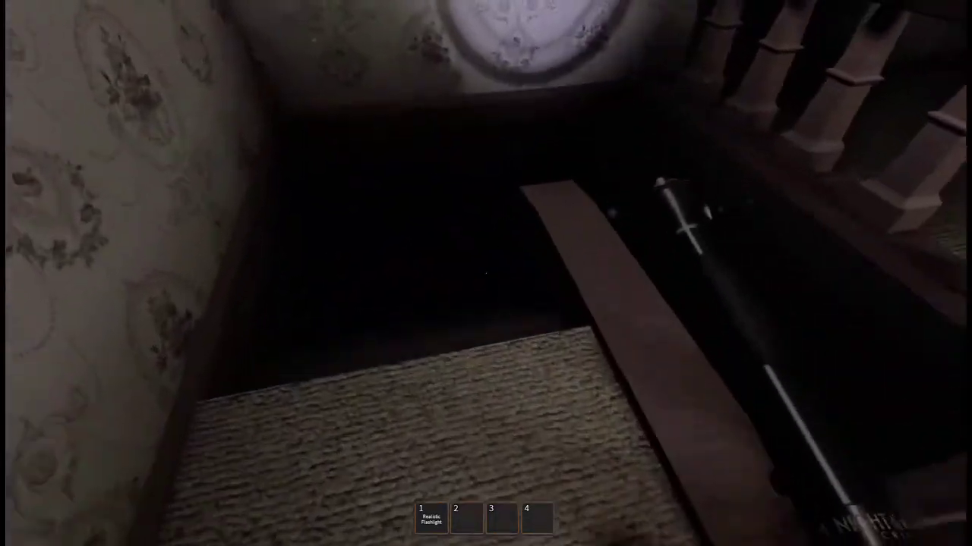
{"action": "key", "text": "w"}
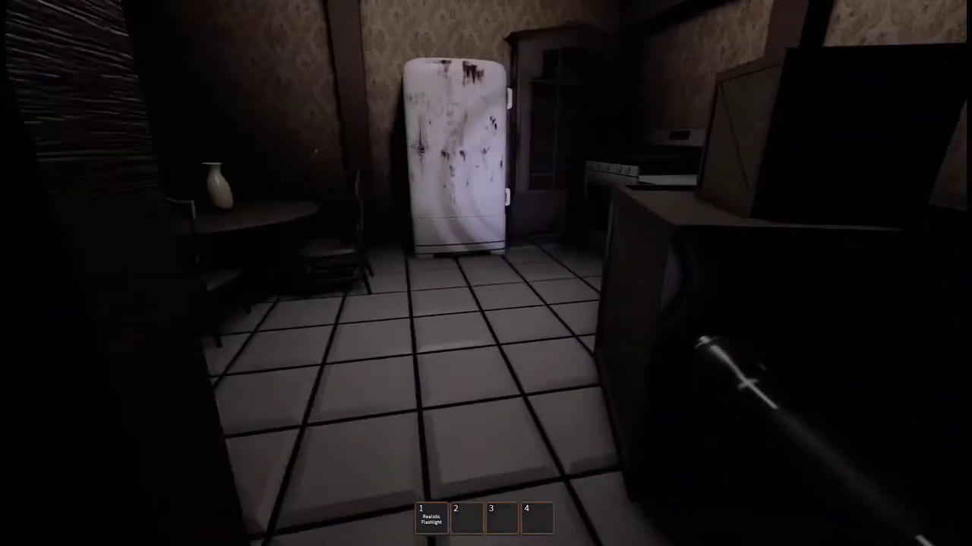
- Walk from the kitchen past the bucket and shine the flashlight on the white end door
{"action": "key", "text": "w"}
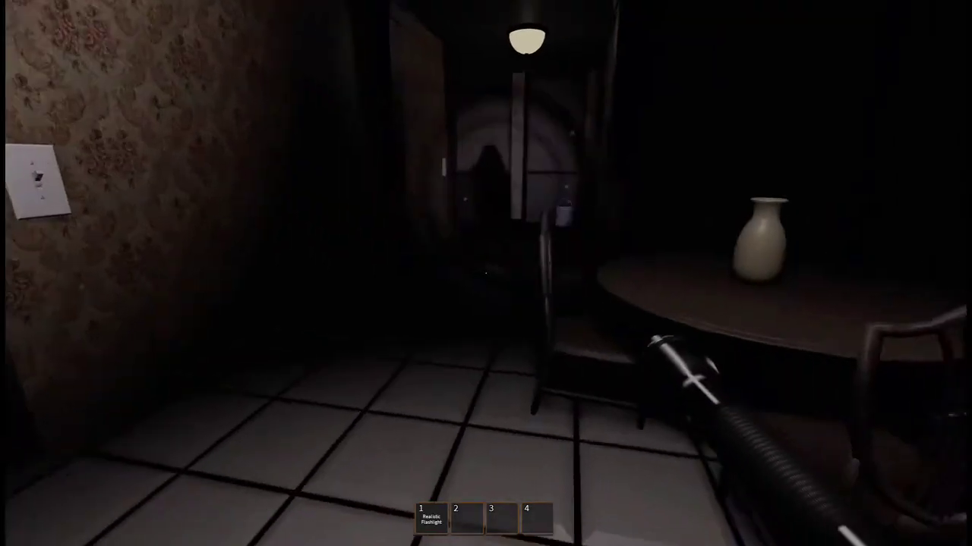
{"action": "key", "text": "w"}
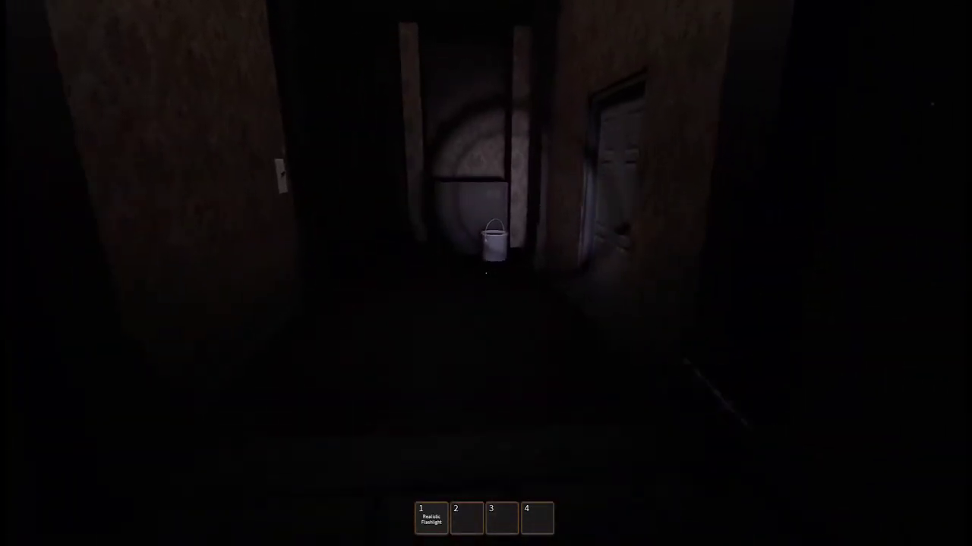
{"action": "key", "text": "w"}
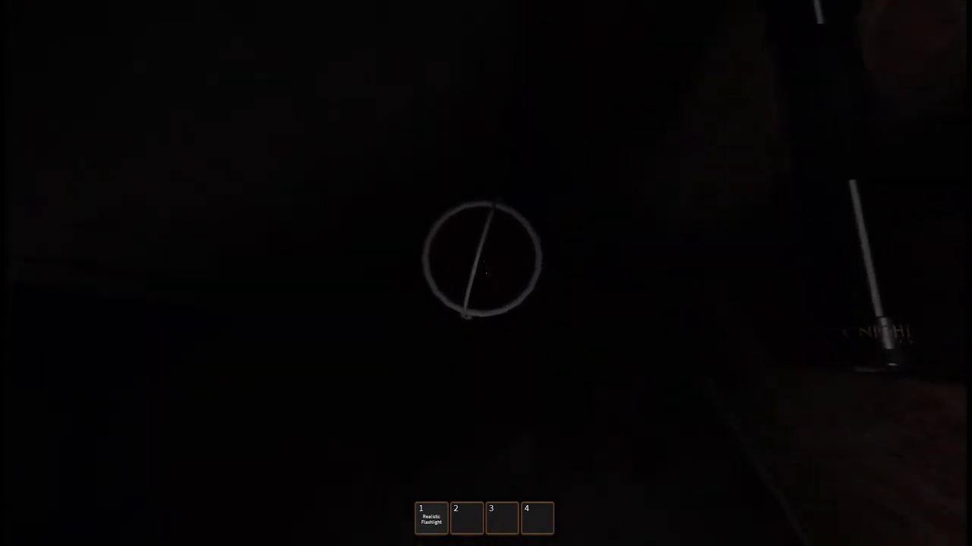
{"action": "key", "text": "w"}
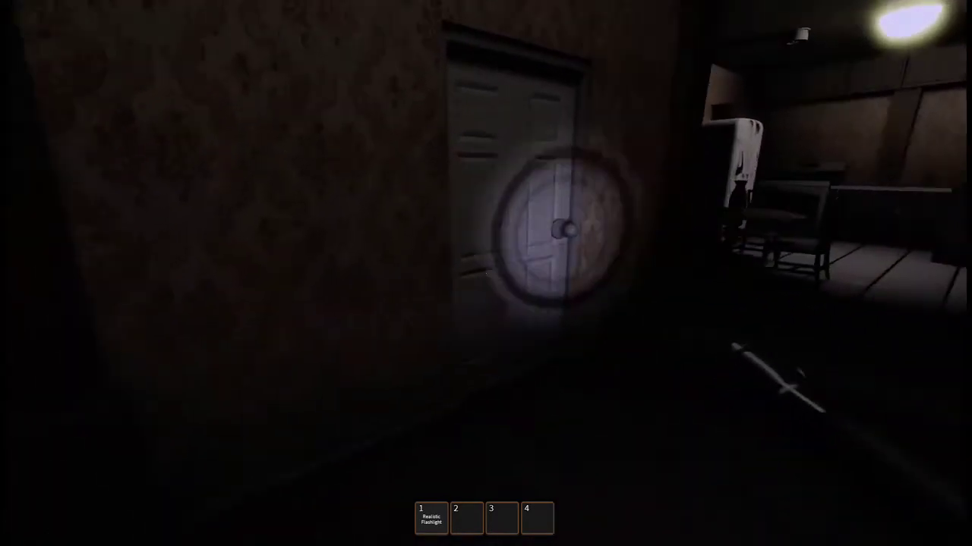
- Find the end door locked and head back past the stove and sink
{"action": "key", "text": "w"}
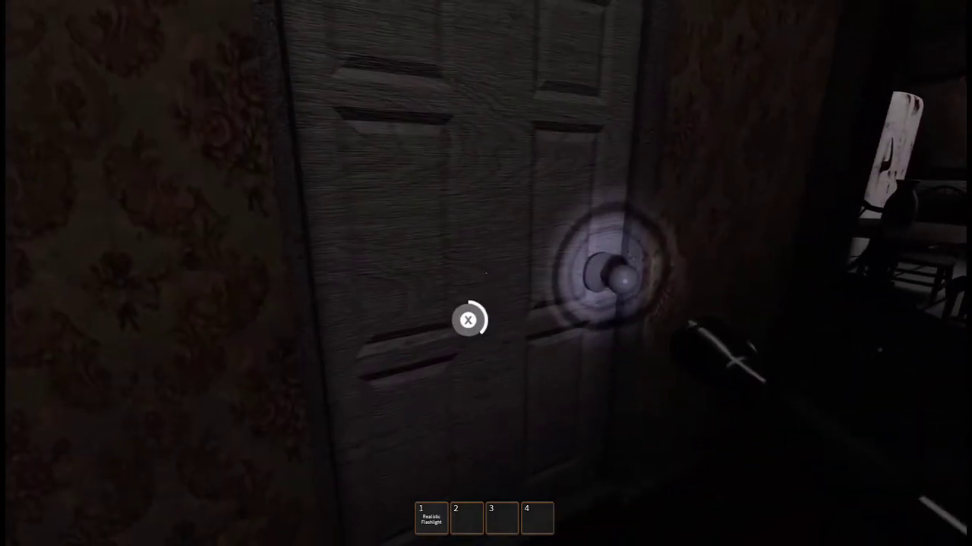
{"action": "key", "text": "e"}
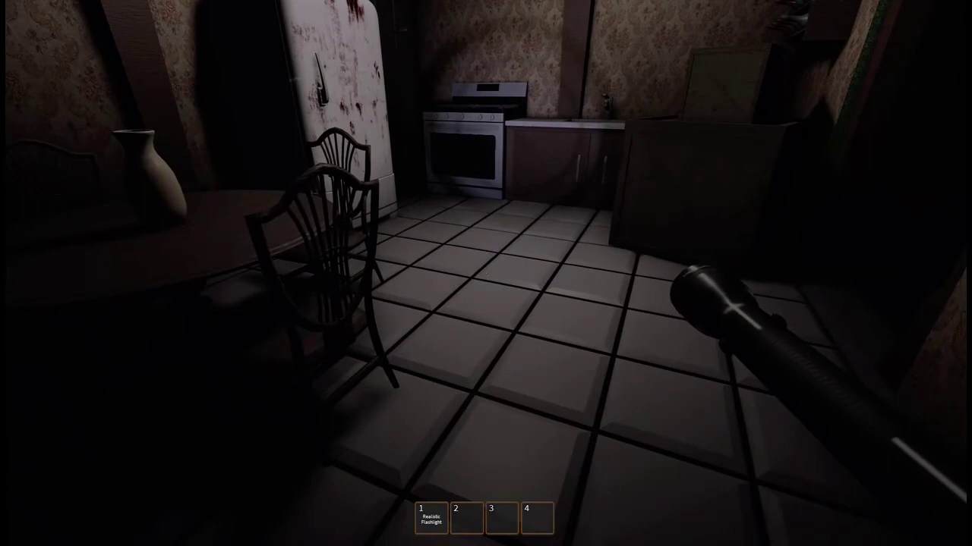
{"action": "key", "text": "w"}
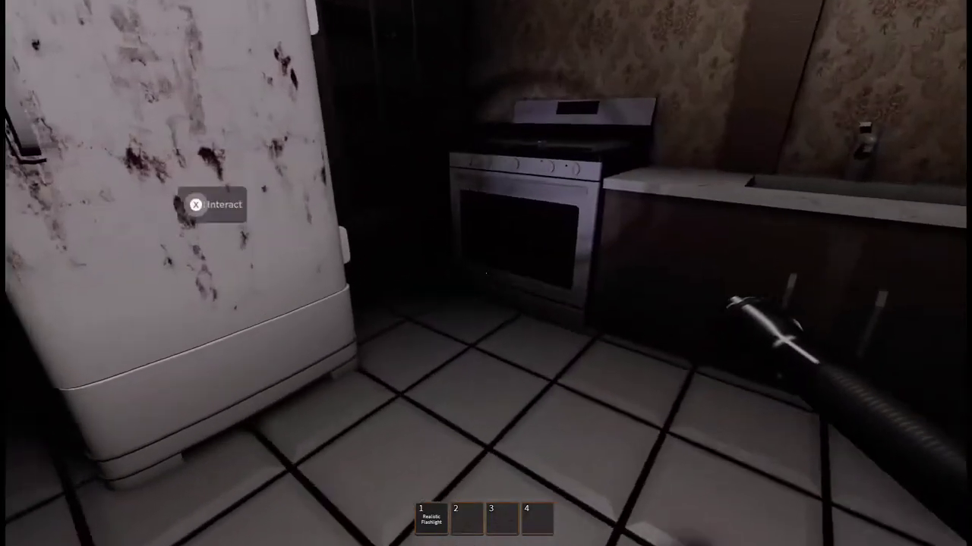
{"action": "key", "text": "w"}
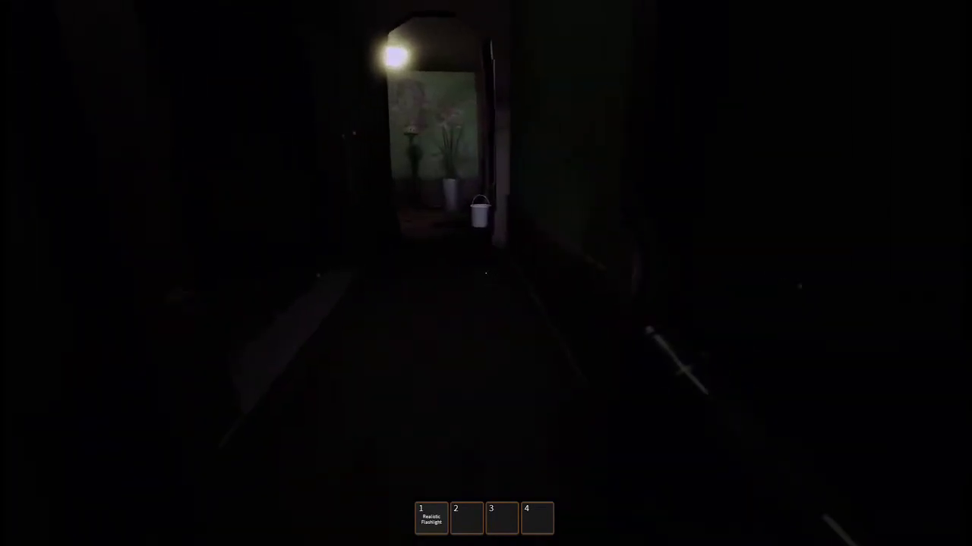
- Put the flashlight away to inspect the bucket and green room, then take it out again
{"action": "key", "text": "w"}
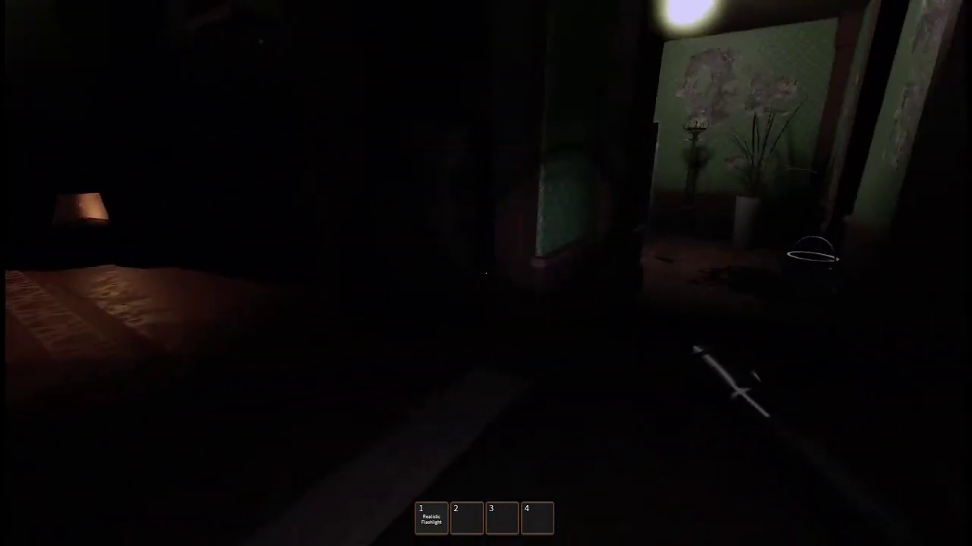
{"action": "key", "text": "w"}
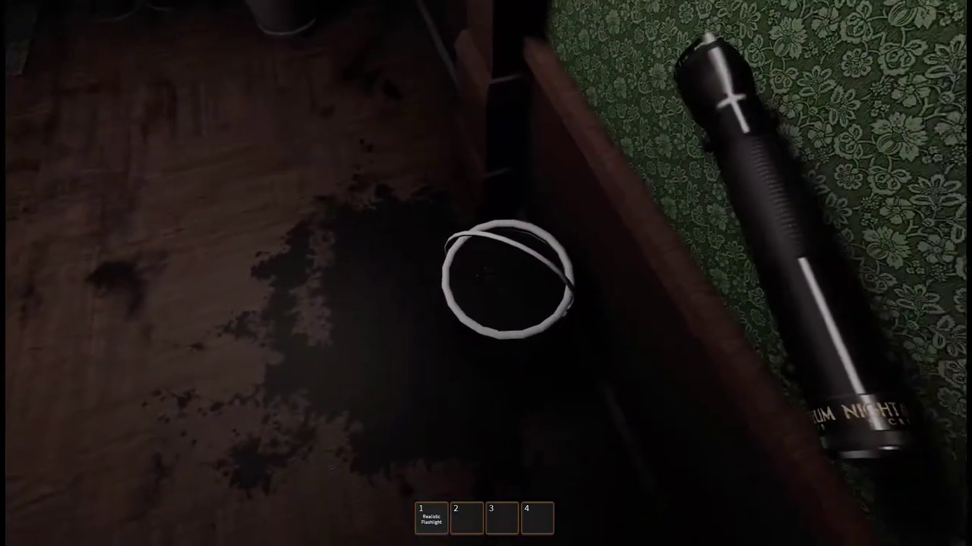
{"action": "key", "text": "1"}
{"action": "key", "text": "w"}
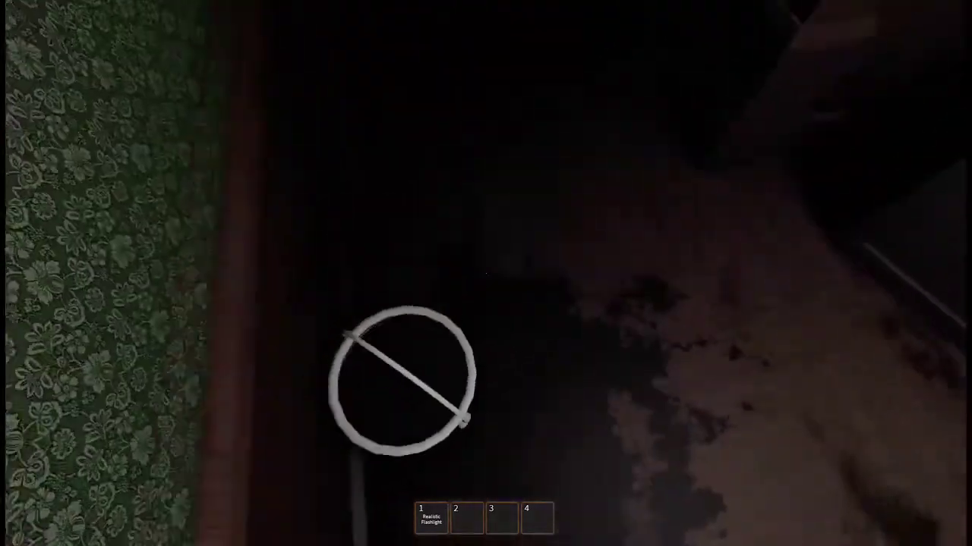
{"action": "key", "text": "w"}
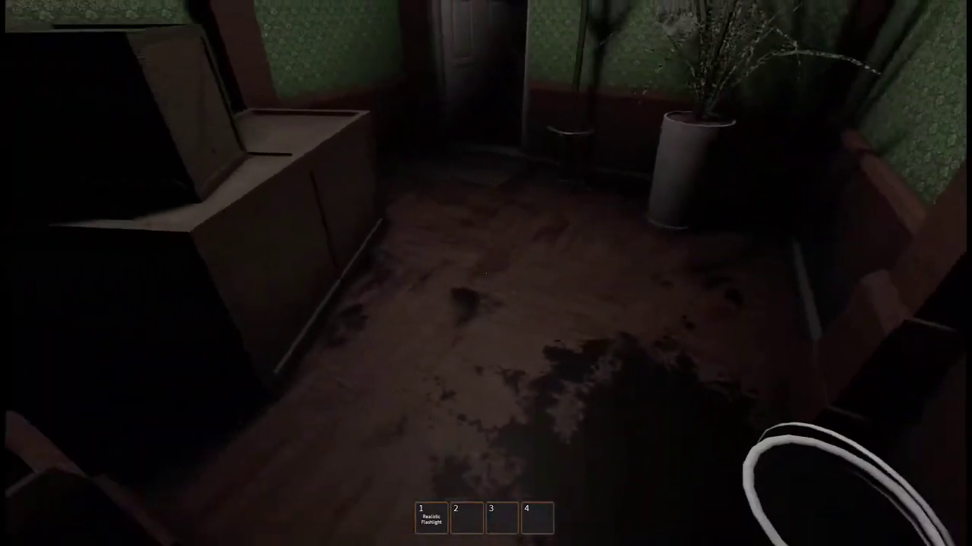
{"action": "key", "text": "w"}
{"action": "key", "text": "1"}
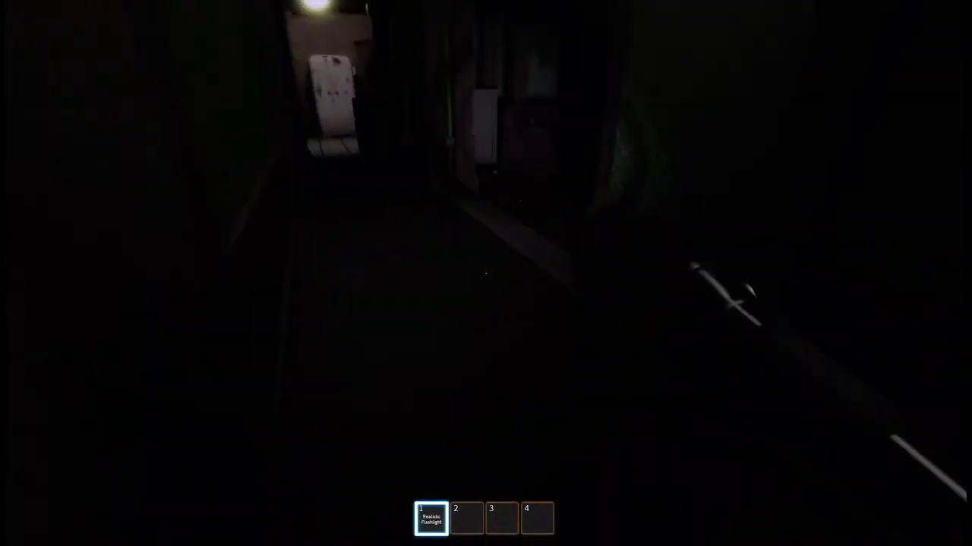
- Walk into the rug-covered living room past the lamp toward the red sofa
{"action": "key", "text": "w"}
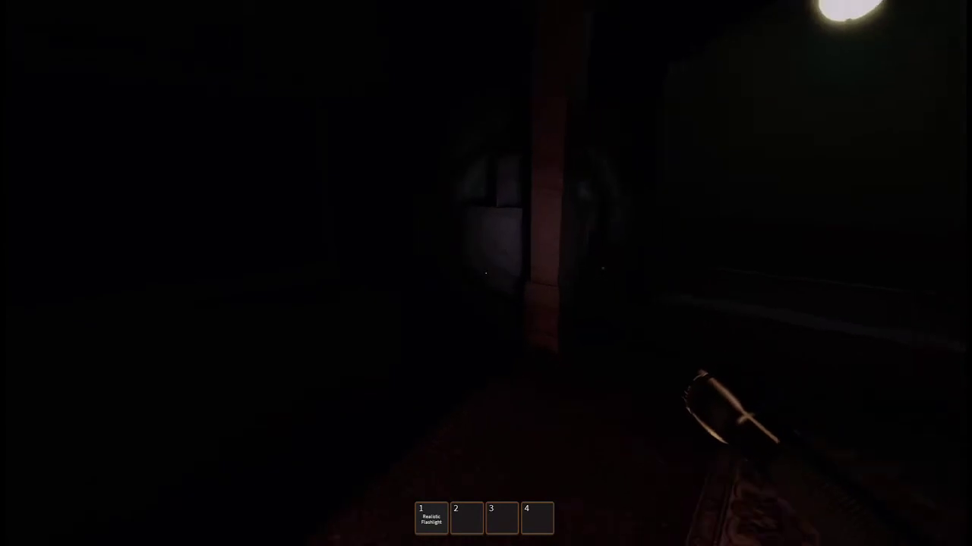
{"action": "key", "text": "w"}
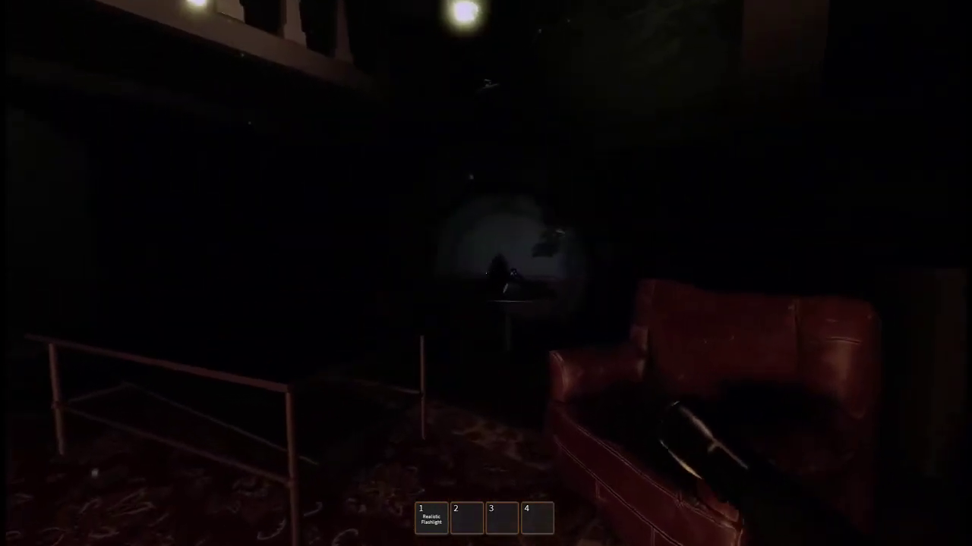
{"action": "key", "text": "w"}
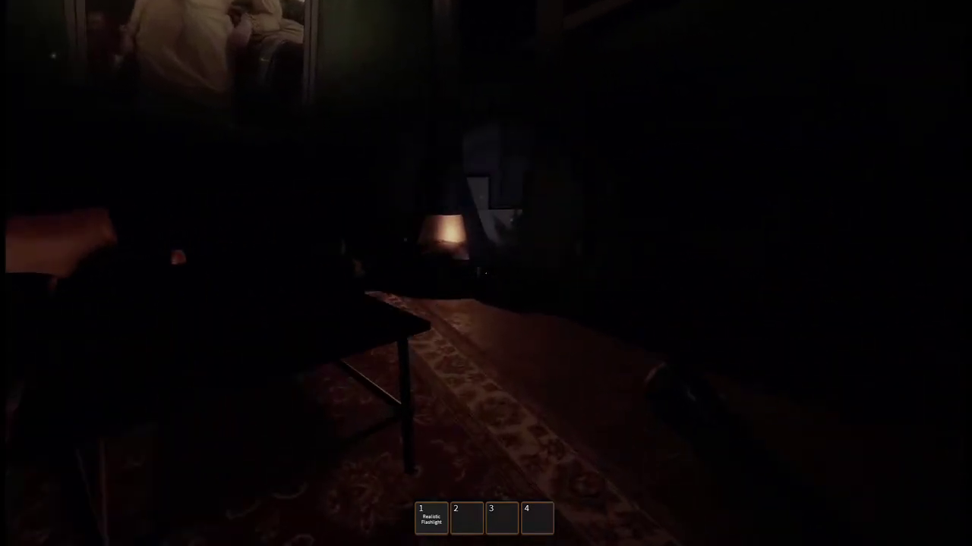
- Walk past the painting and table to the Stair Key lamp, then turn toward the TV
{"action": "key", "text": "w"}
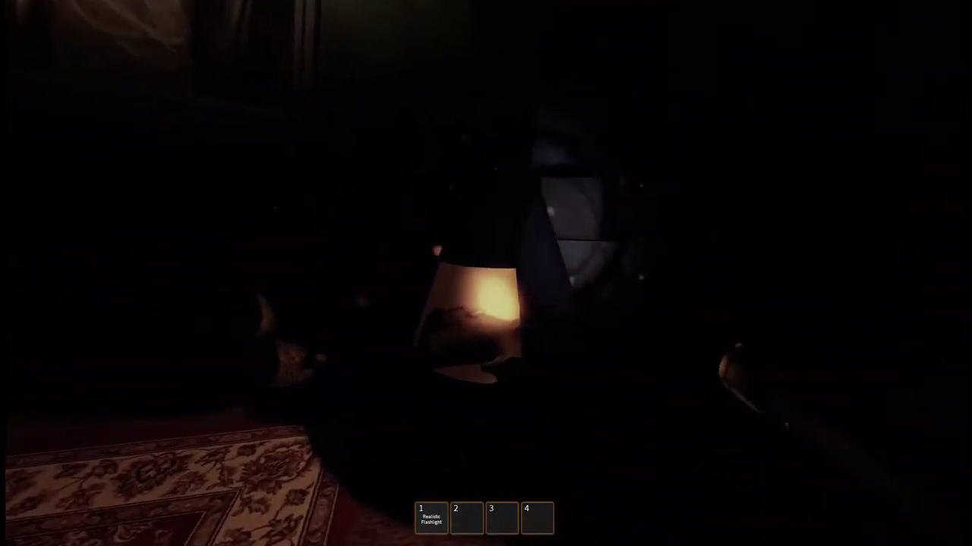
{"action": "key", "text": "w"}
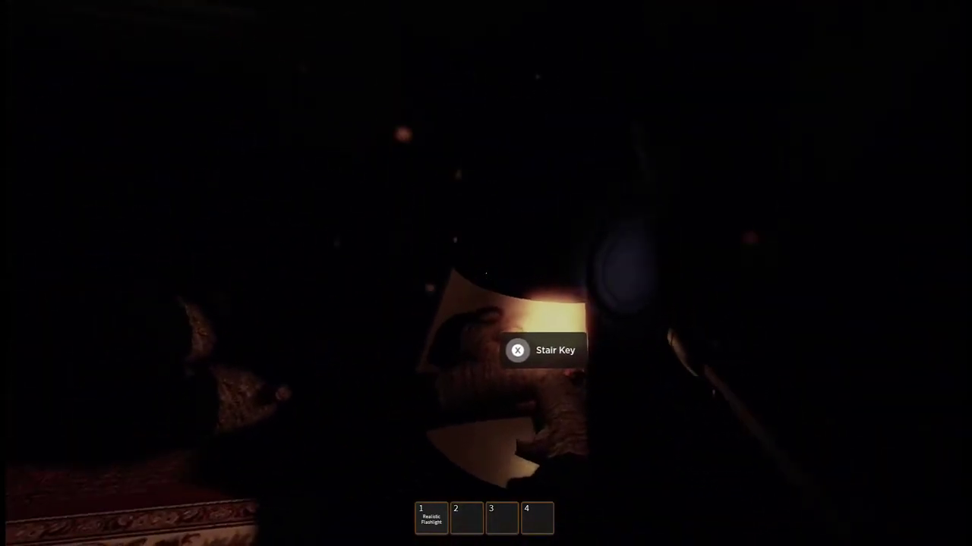
{"action": "key", "text": "w"}
{"action": "key", "text": "a"}
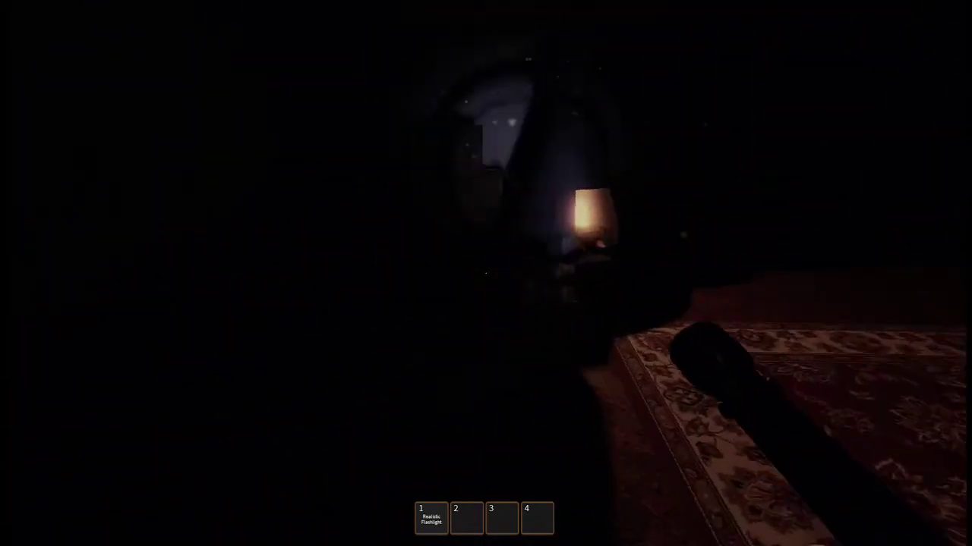
{"action": "key", "text": "w"}
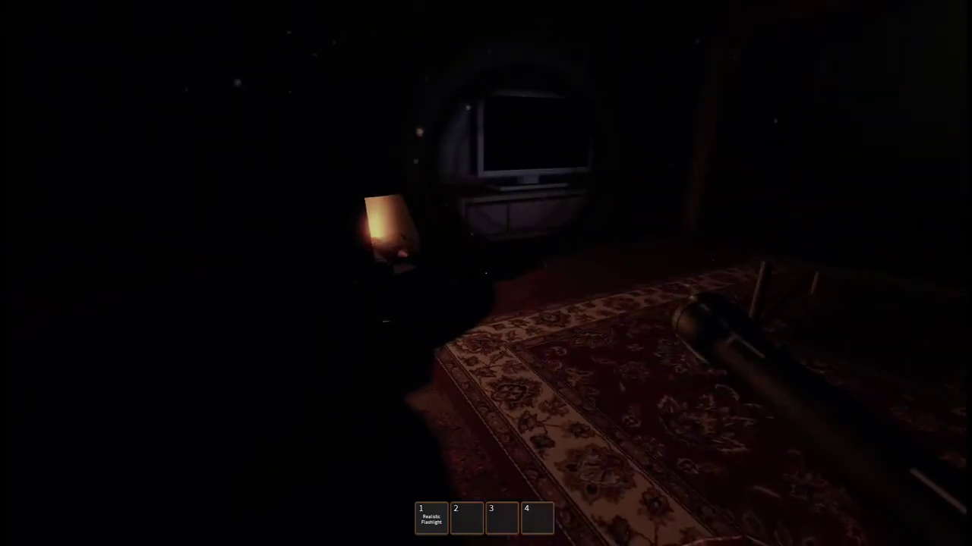
{"action": "key", "text": "w"}
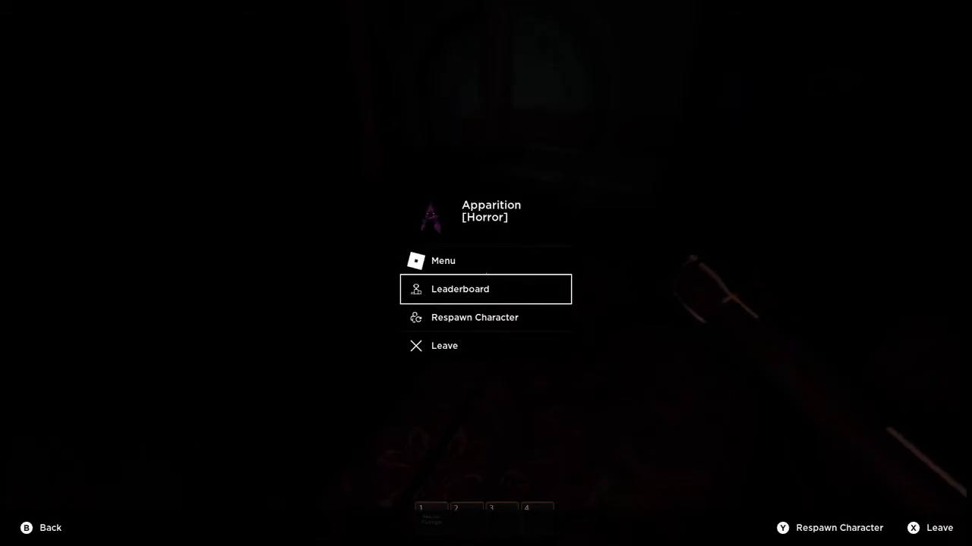
- Browse the Roblox menu's Settings and Report pages, then close the menu to resume
{"action": "key", "text": "Return"}
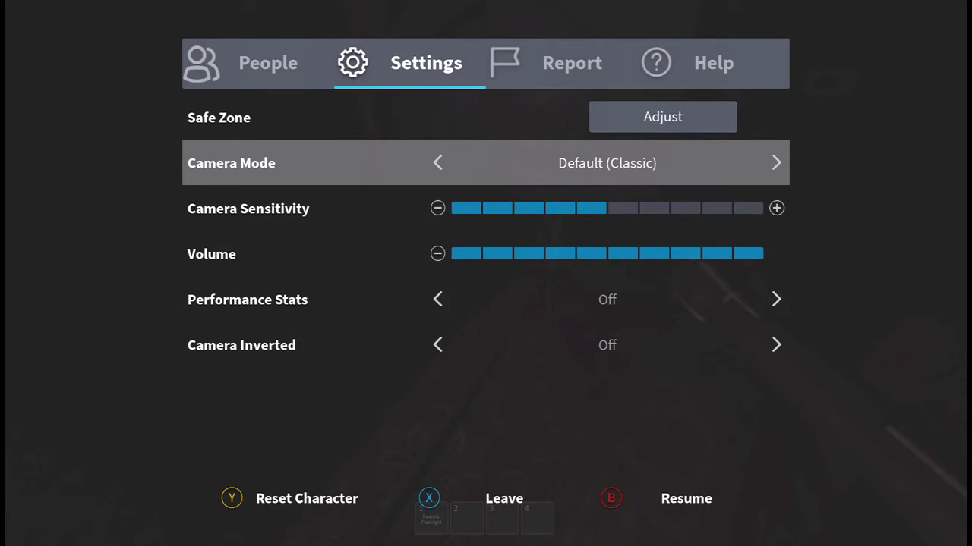
{"action": "key", "text": "Left"}
{"action": "key", "text": "Left"}
{"action": "key", "text": "Left"}
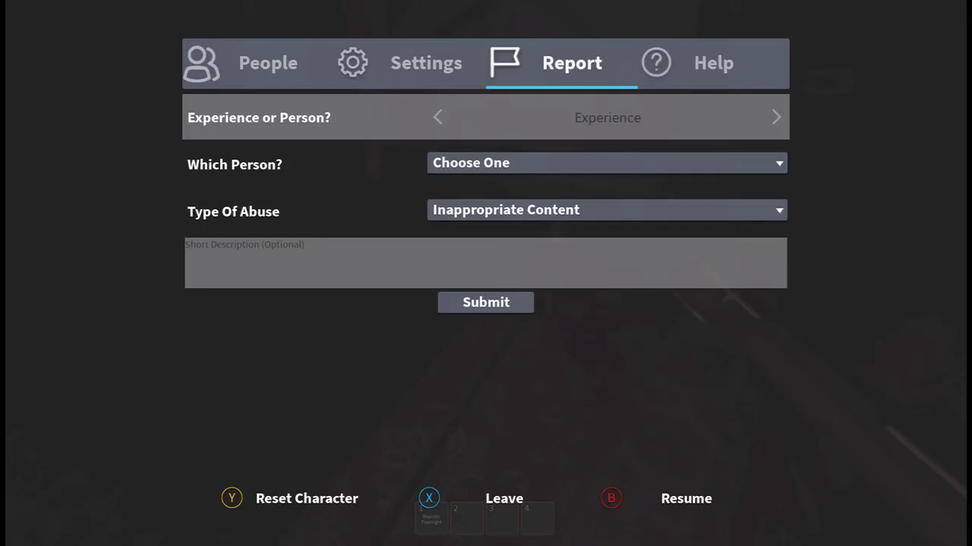
{"action": "key", "text": "Left"}
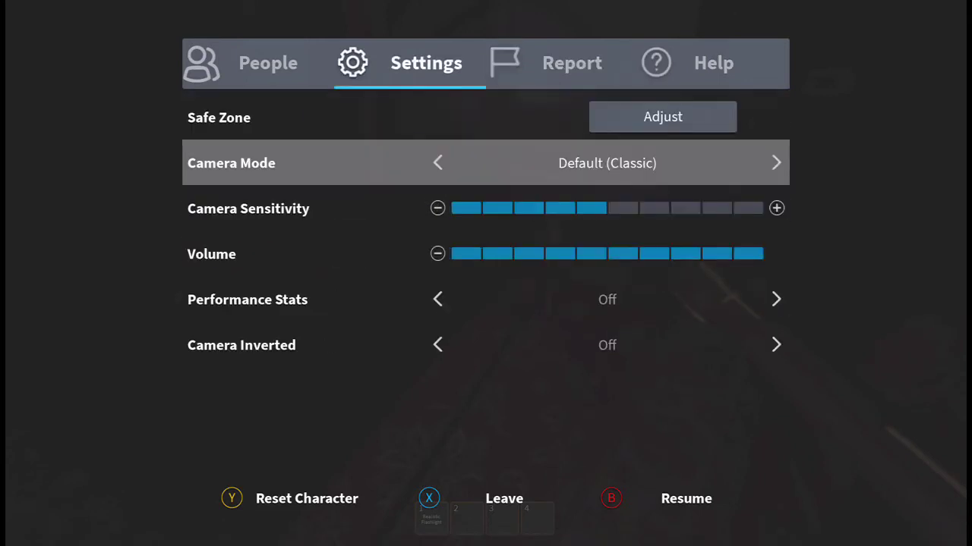
{"action": "key", "text": "Escape"}
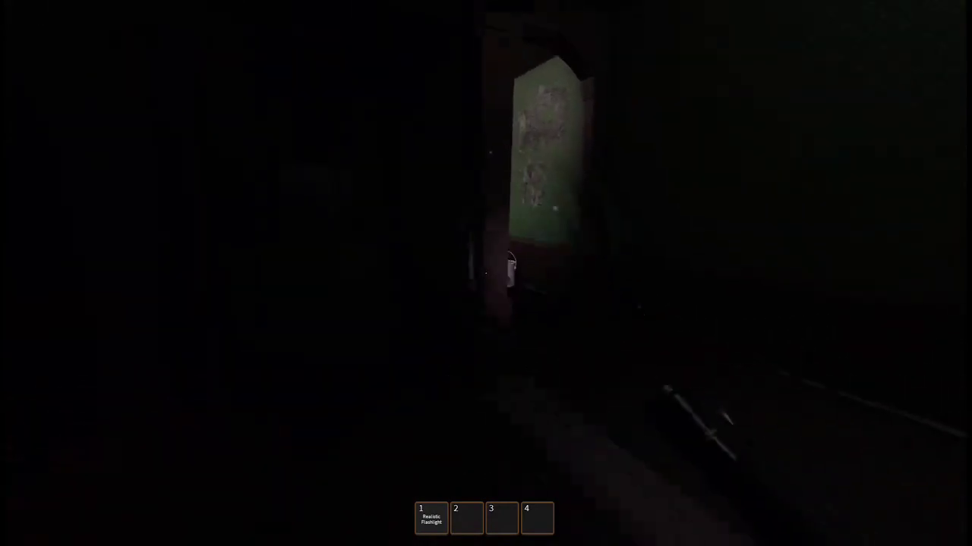
- Cross the green-wallpapered room and go through the doorway into the dark hallway
{"action": "key", "text": "w"}
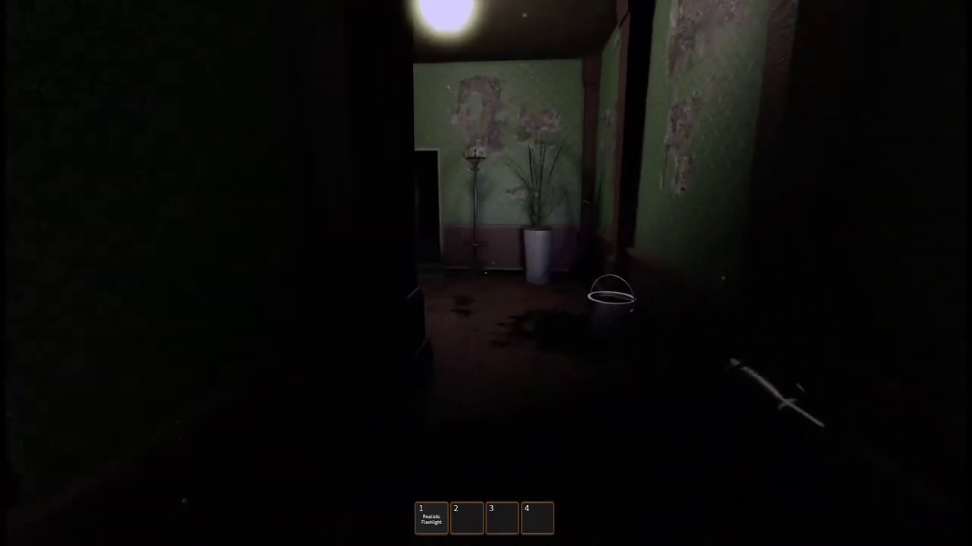
{"action": "key", "text": "w"}
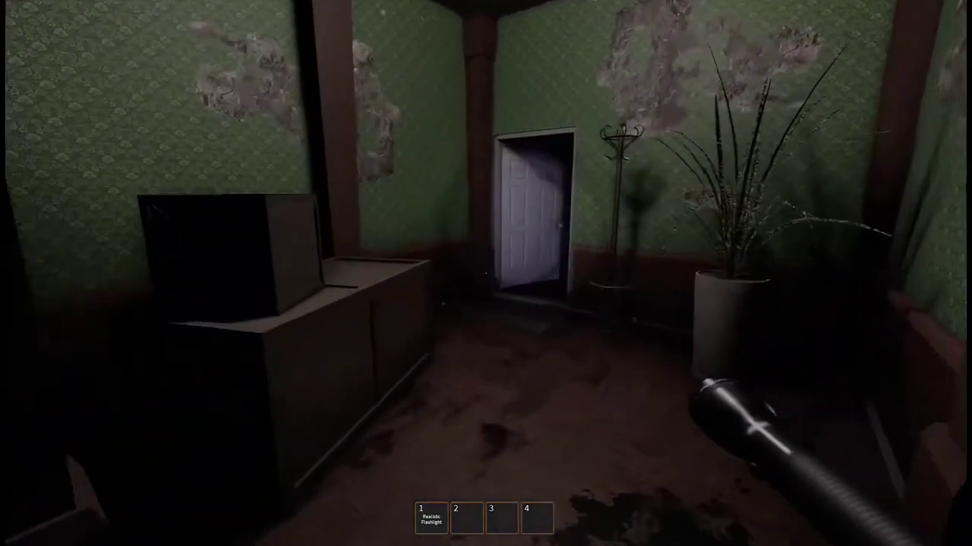
{"action": "key", "text": "w"}
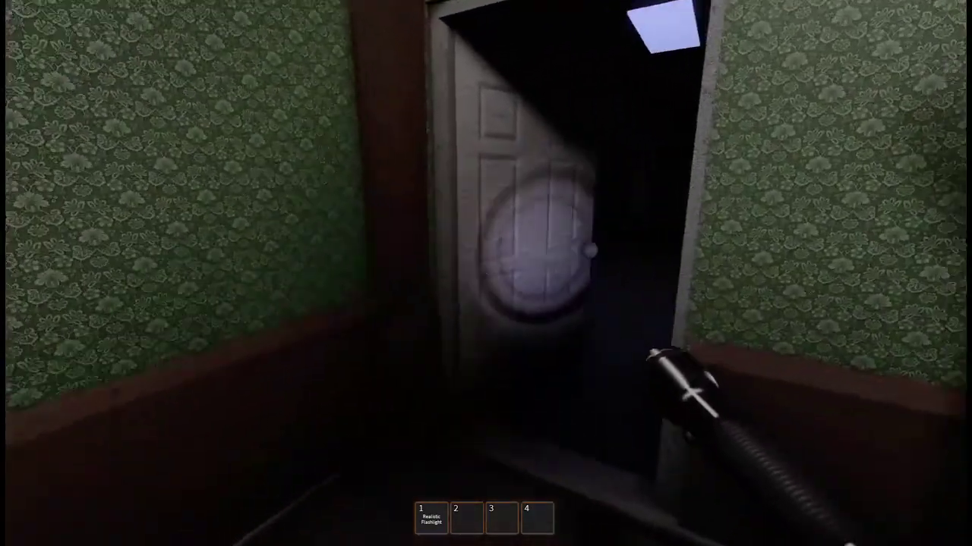
{"action": "key", "text": "w"}
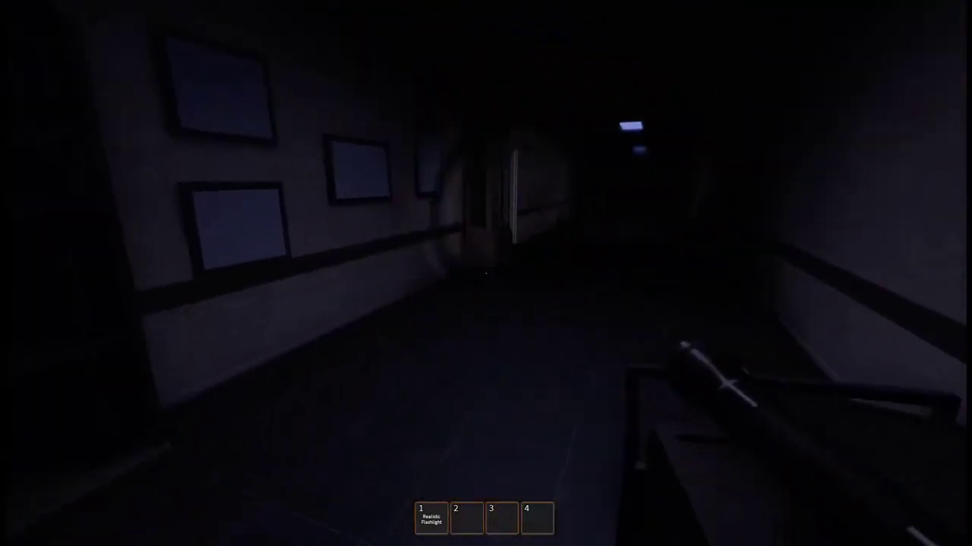
{"action": "key", "text": "w"}
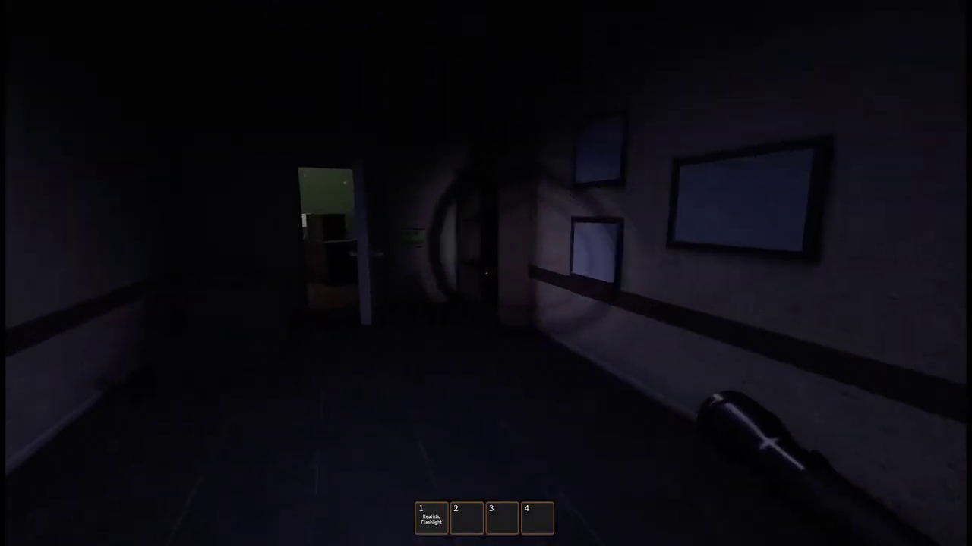
- Walk past the Staff Lounge door and along the hallway toward the lit doorway
{"action": "key", "text": "w"}
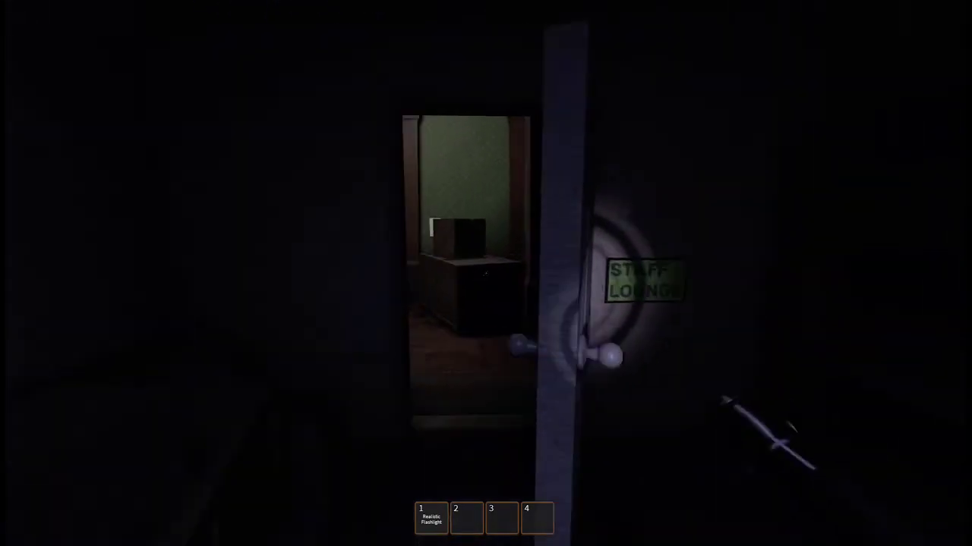
{"action": "key", "text": "w"}
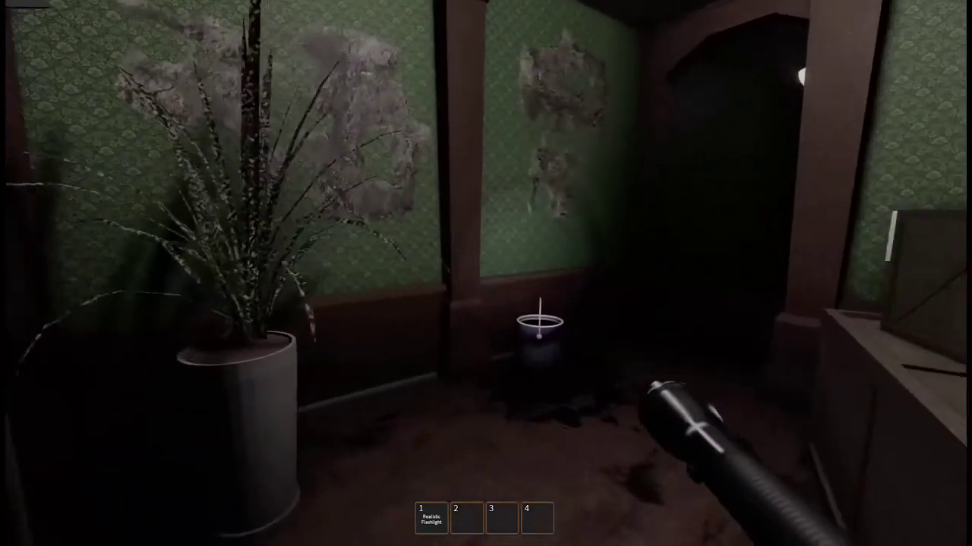
{"action": "key", "text": "w"}
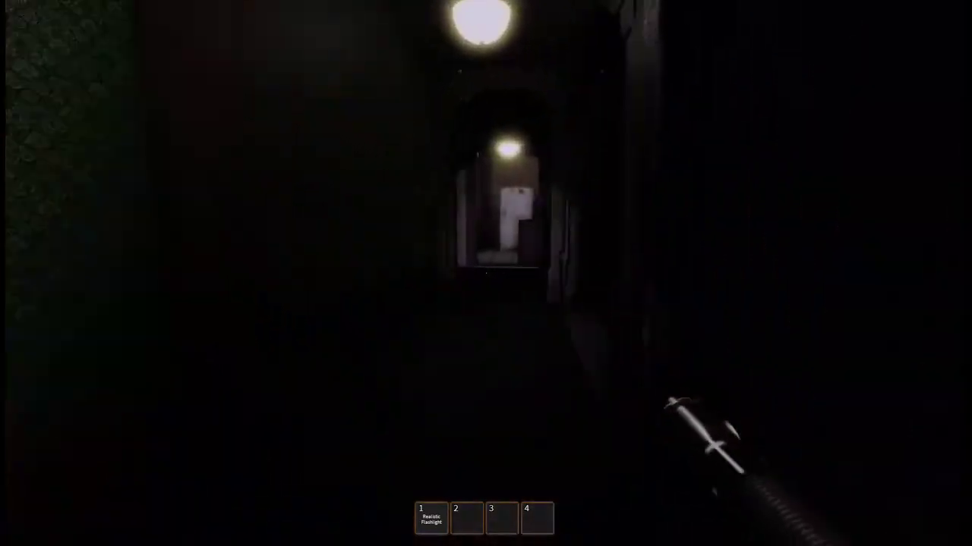
{"action": "key", "text": "w"}
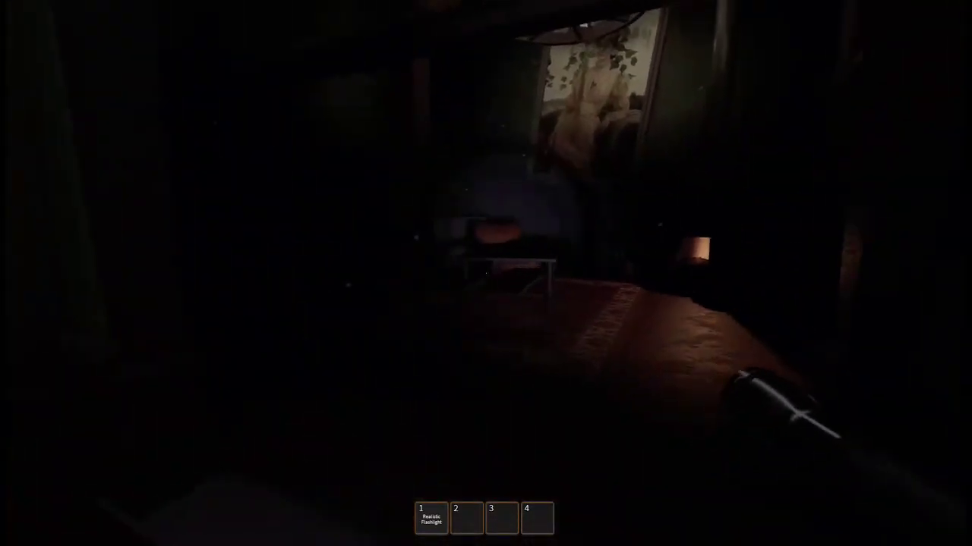
{"action": "key", "text": "w"}
{"action": "key", "text": "w"}
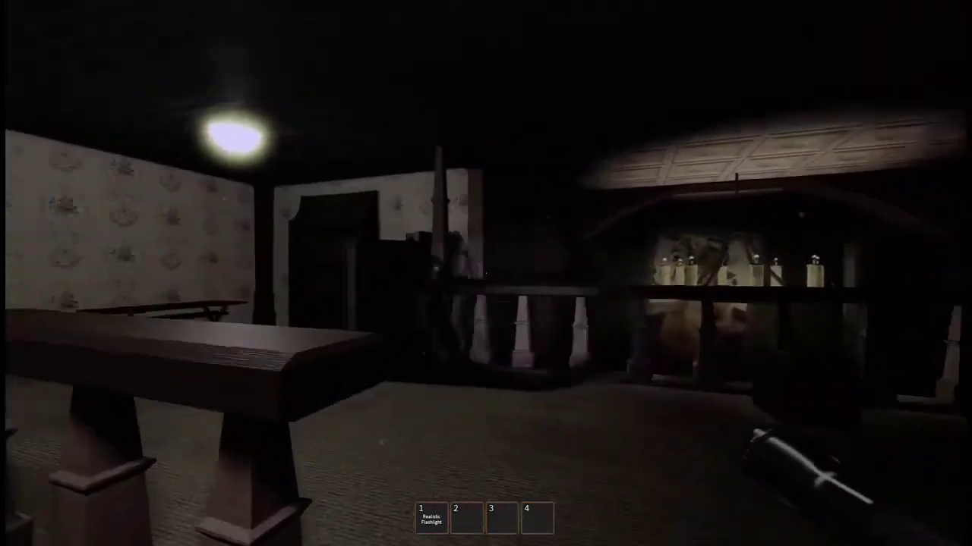
- Follow the railing through the doorway into the bathroom, up to the bathtub
{"action": "key", "text": "w"}
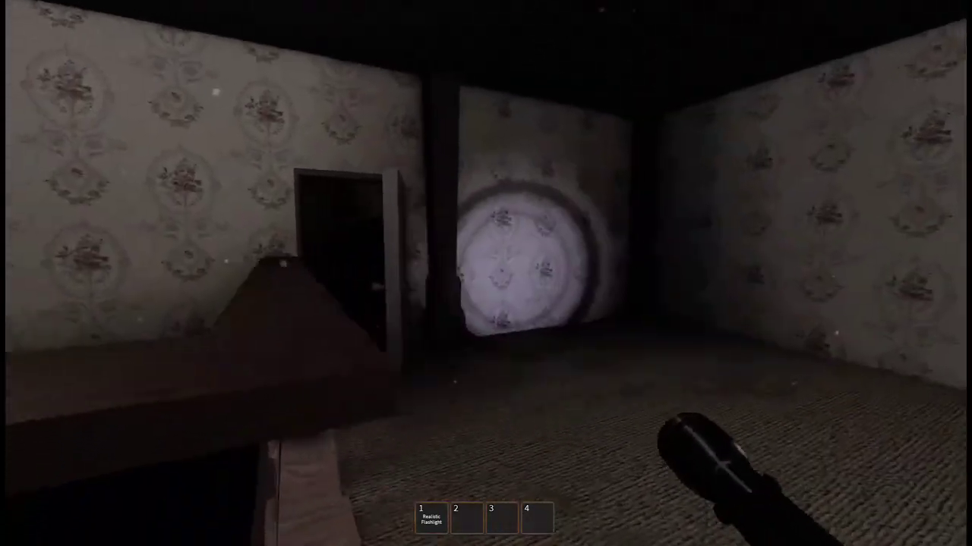
{"action": "key", "text": "w"}
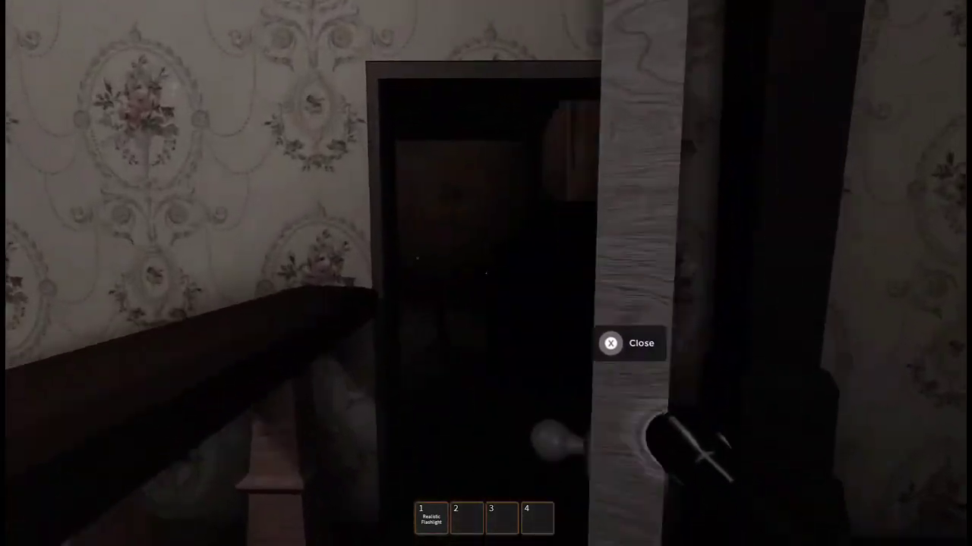
{"action": "key", "text": "w"}
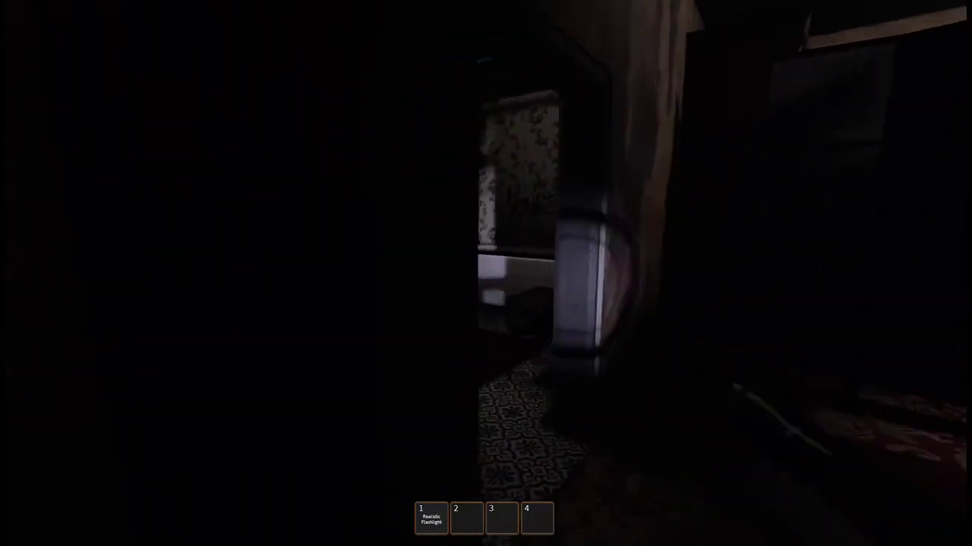
{"action": "key", "text": "w"}
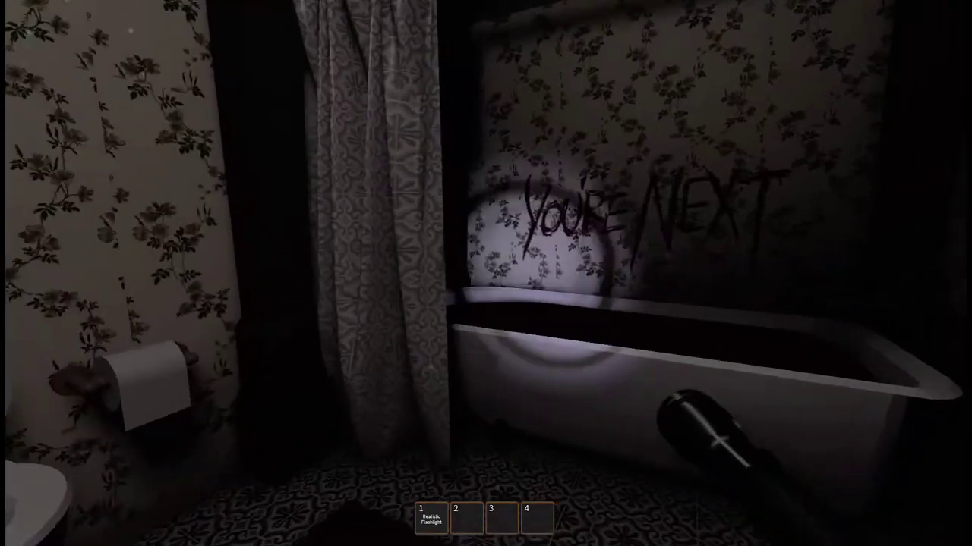
{"action": "key", "text": "w"}
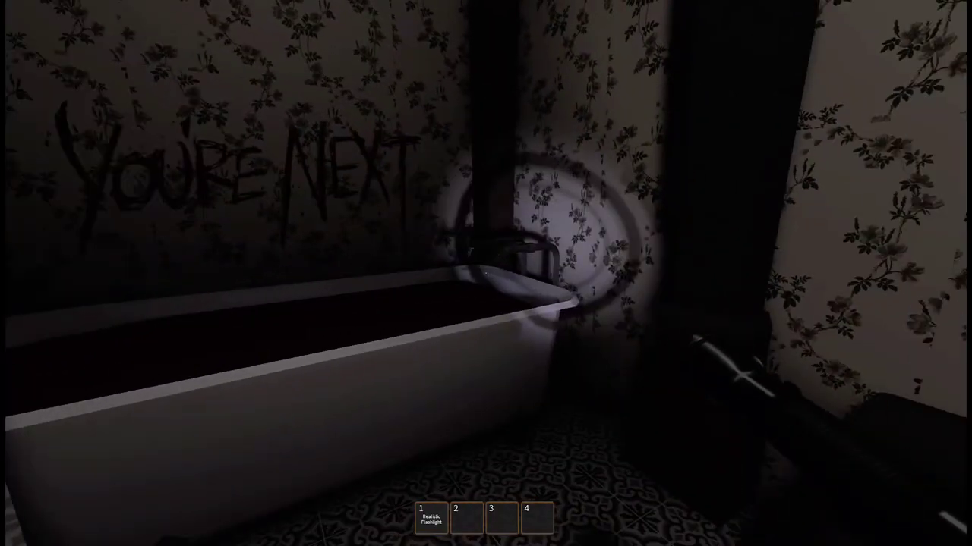
- Light up the YOU'RE NEXT writing and view it from beside and in front of the tub
{"action": "key", "text": "w"}
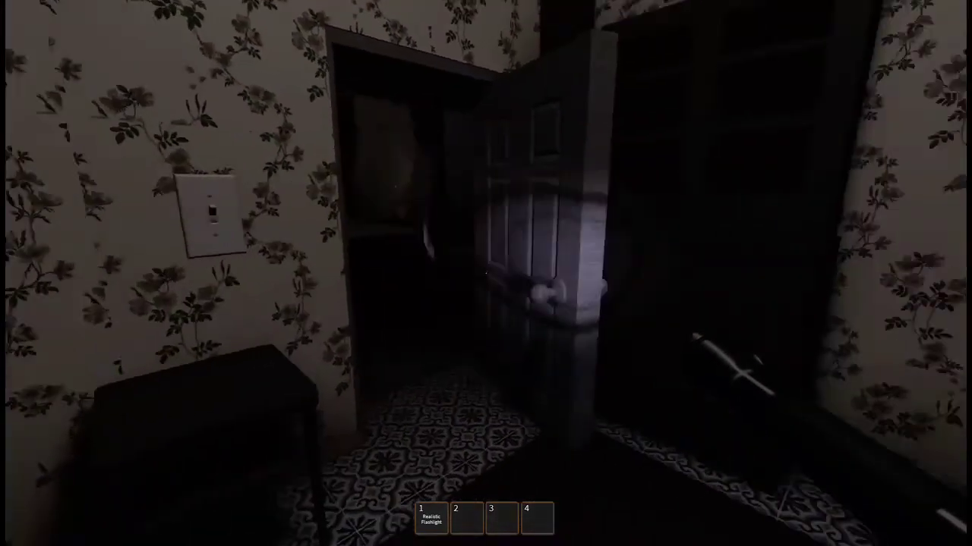
{"action": "key", "text": "w"}
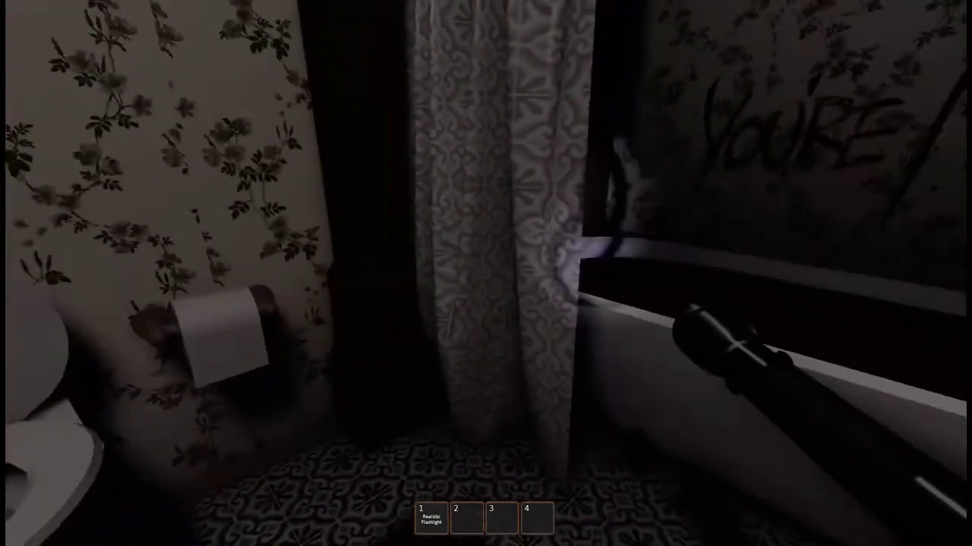
{"action": "key", "text": "w"}
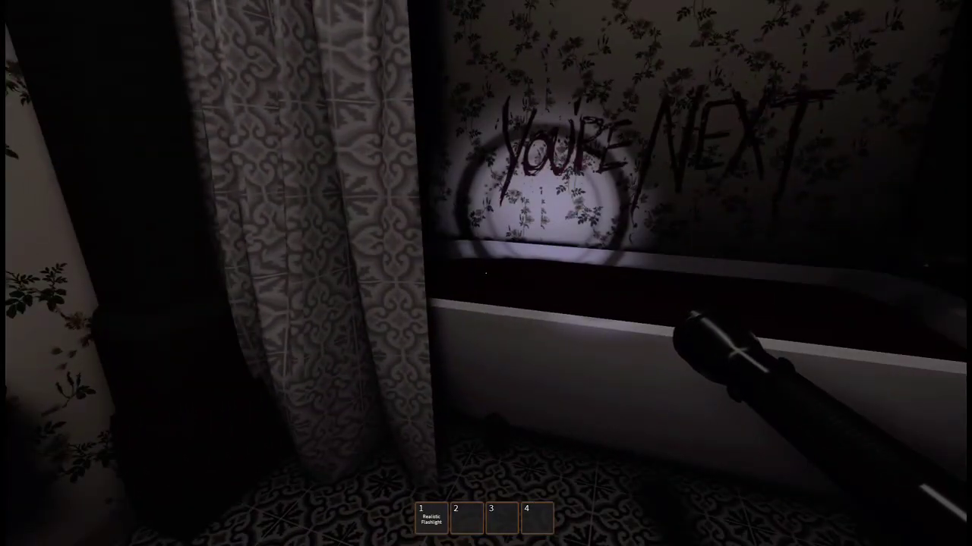
{"action": "key", "text": "a"}
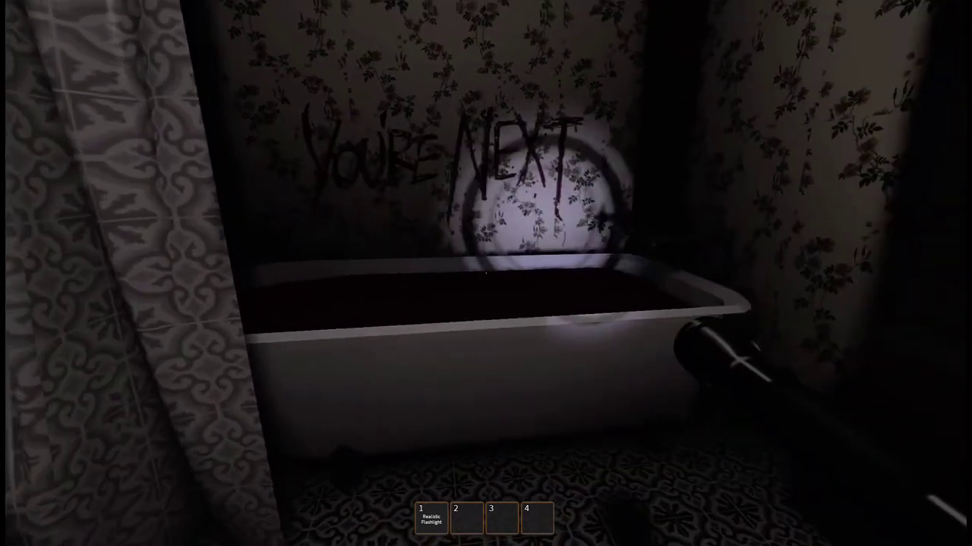
{"action": "key", "text": "a"}
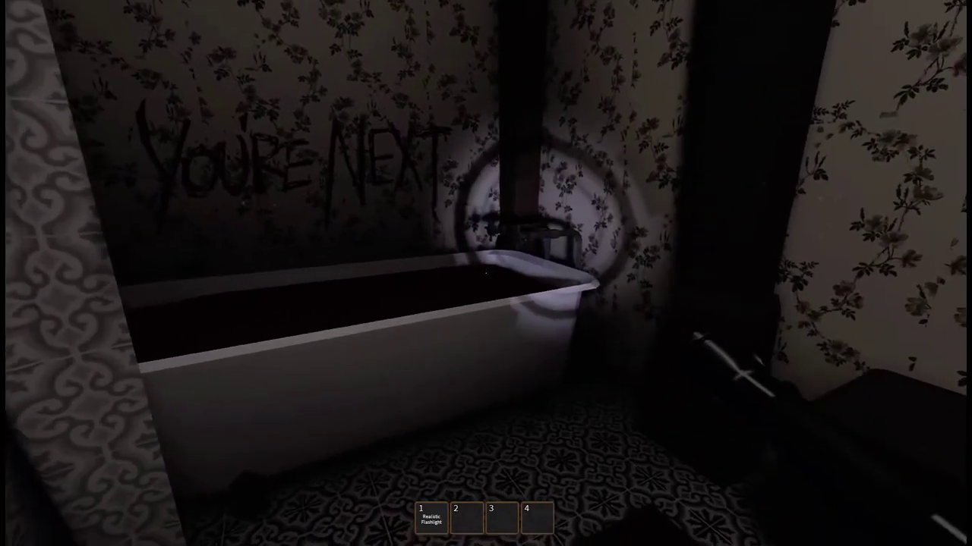
{"action": "key", "text": "s"}
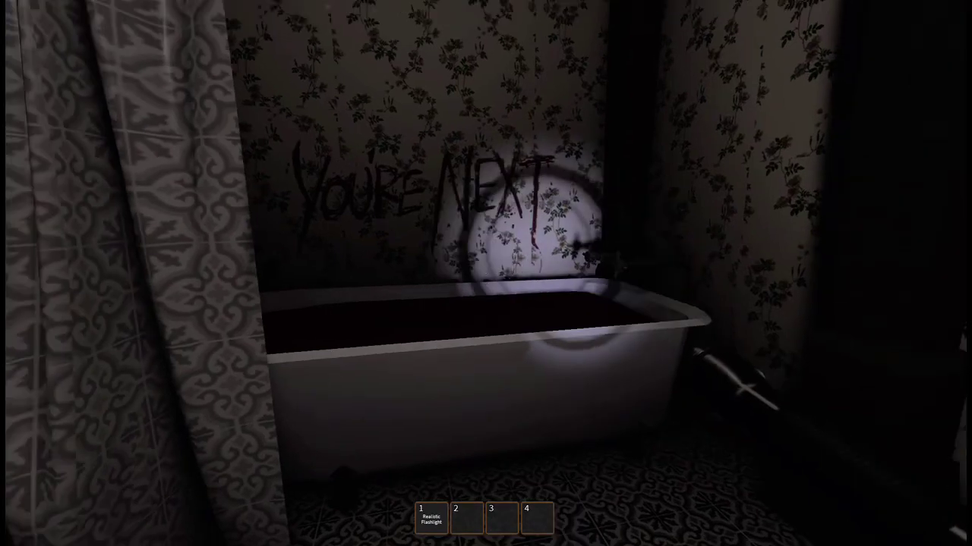
{"action": "key", "text": "s"}
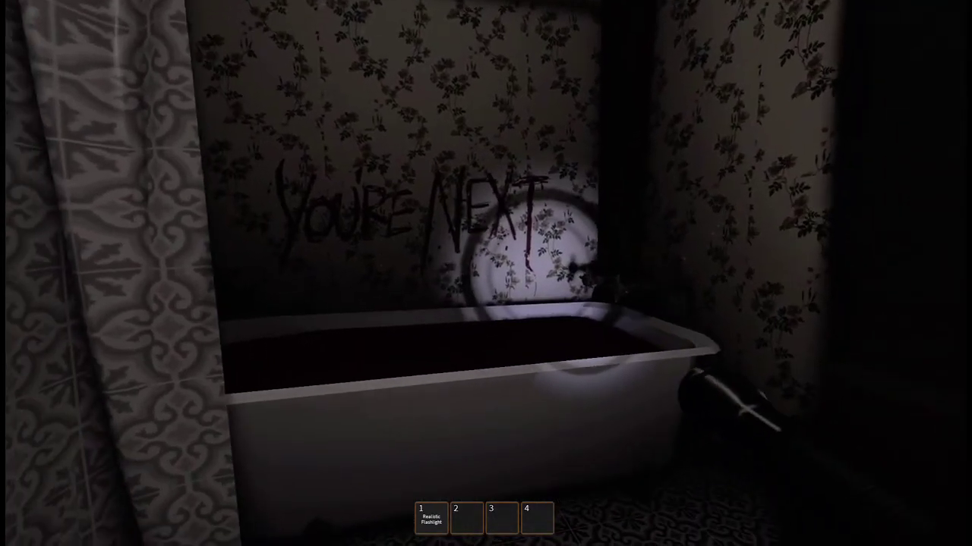